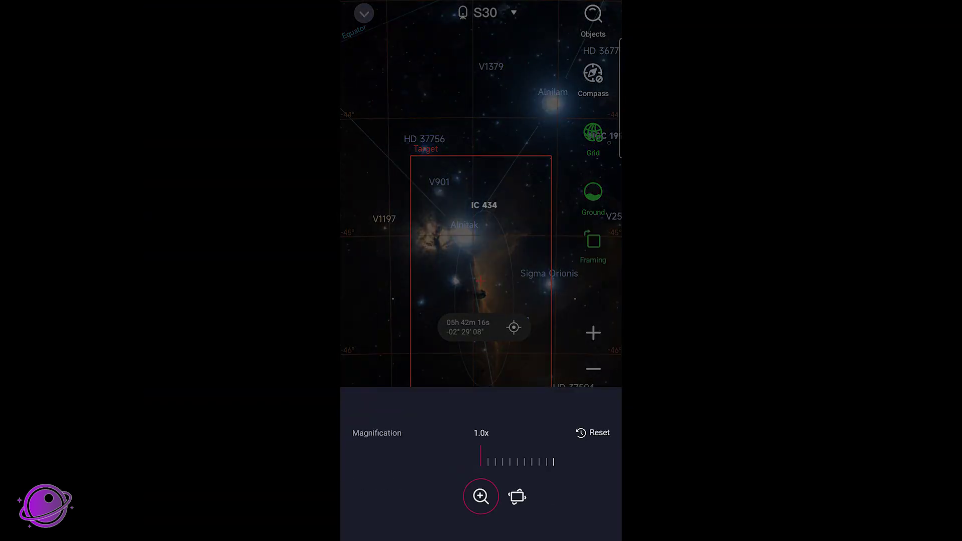
# - Enlarge the mosaic framing around IC 434 and adjust the frame's rotation
pyautogui.moveTo(509, 470); pyautogui.dragTo(481, 470)
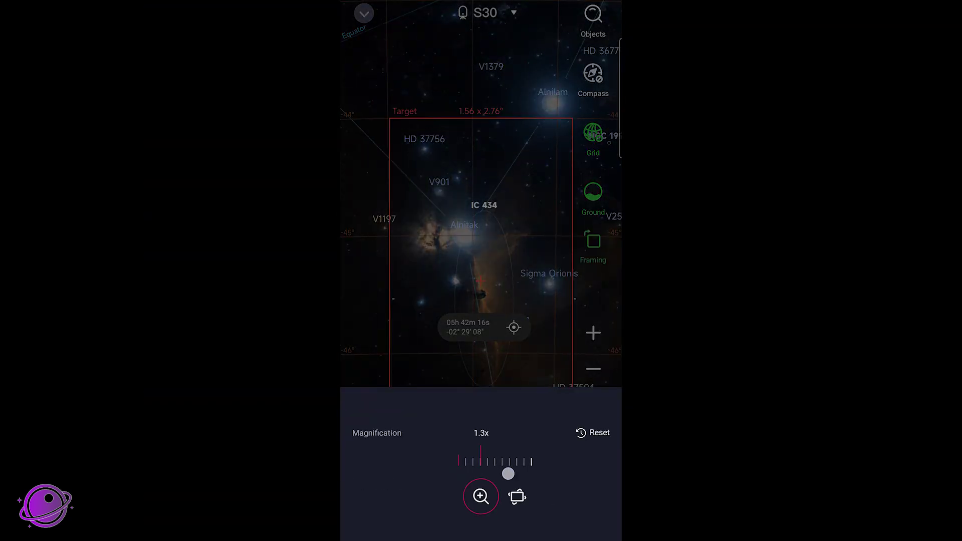
pyautogui.click(520, 501)
pyautogui.moveTo(520, 500); pyautogui.dragTo(471, 463)
pyautogui.click(560, 434)
pyautogui.scroll(-5, 525, 409)
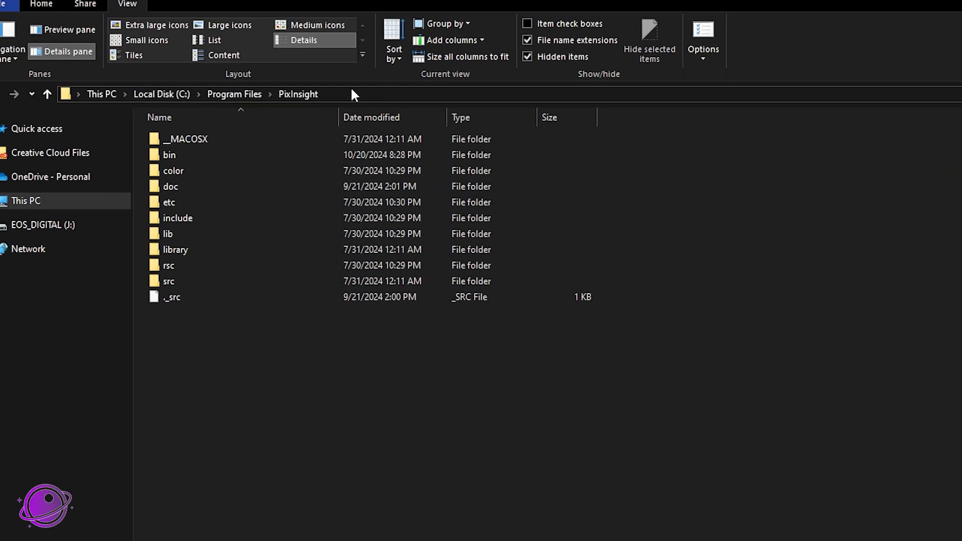
# - Open the src\scripts\BatchPreprocessing folder inside the PixInsight program folder in File Explorer
pyautogui.click(353, 94)
pyautogui.click(199, 399)
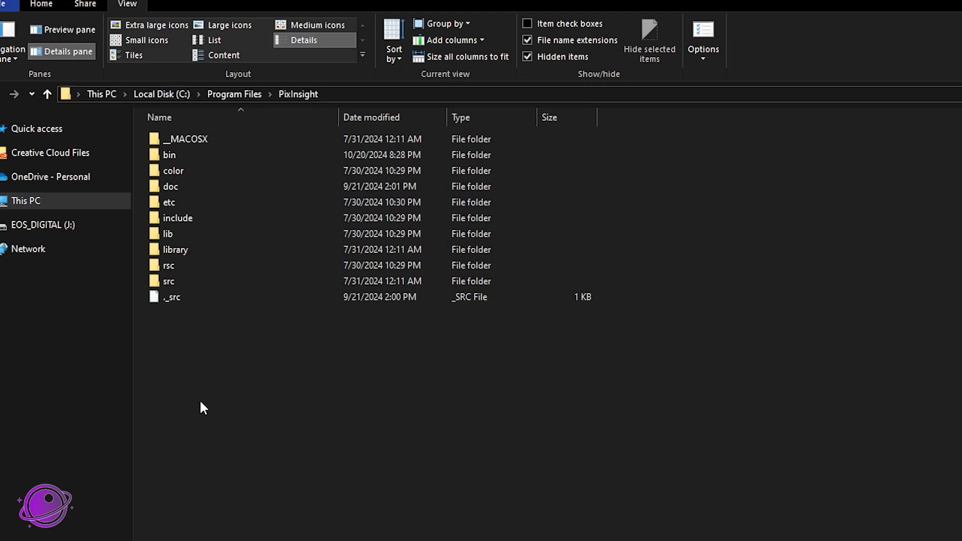
pyautogui.doubleClick(162, 279)
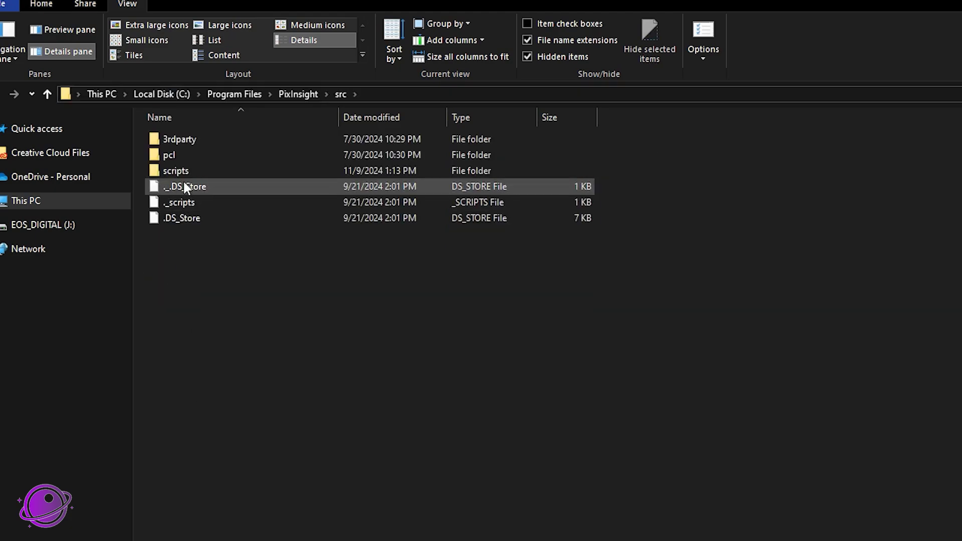
pyautogui.doubleClick(180, 170)
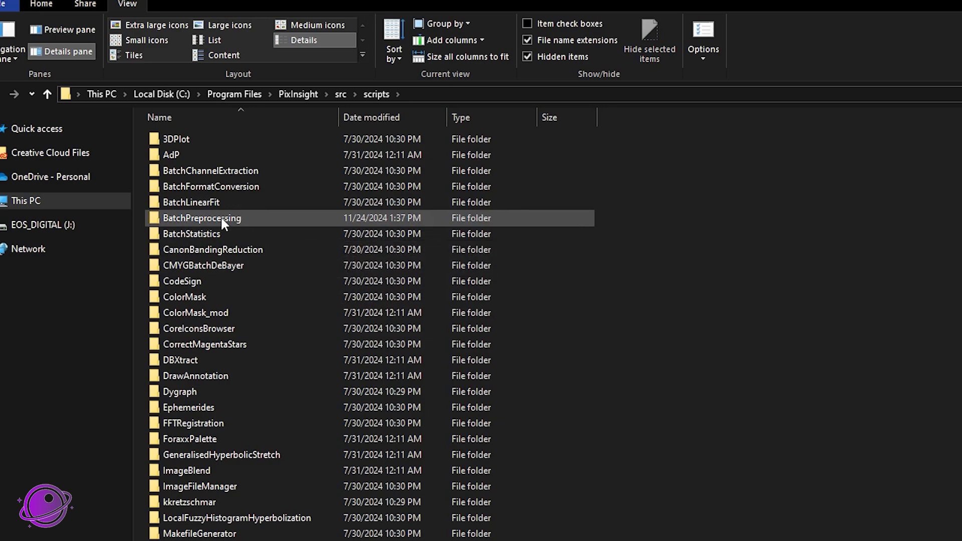
pyautogui.doubleClick(221, 220)
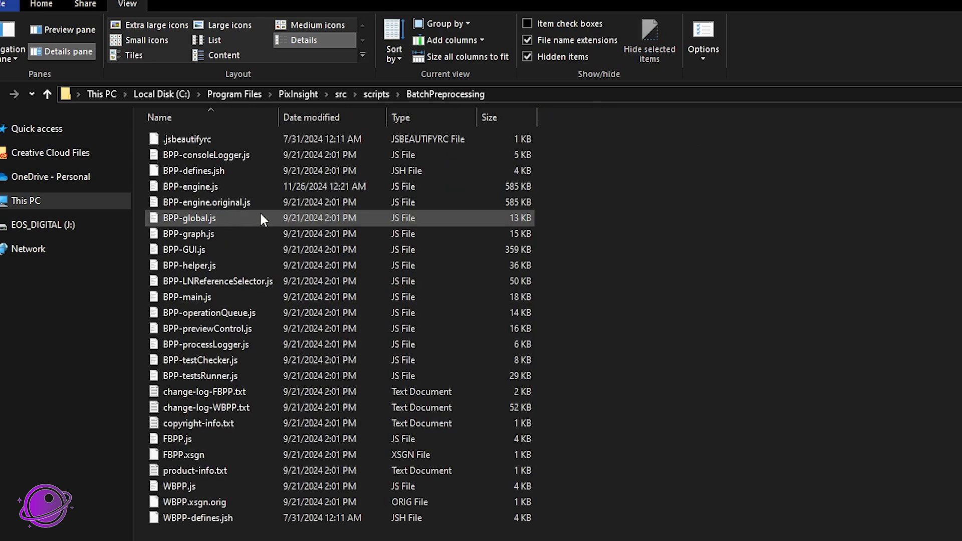
# - Locate BPP-engine.js, its BPP-engine.original.js copy and the WBPP.xsgn.orig signature file in the BatchPreprocessing folder
pyautogui.click(213, 187)
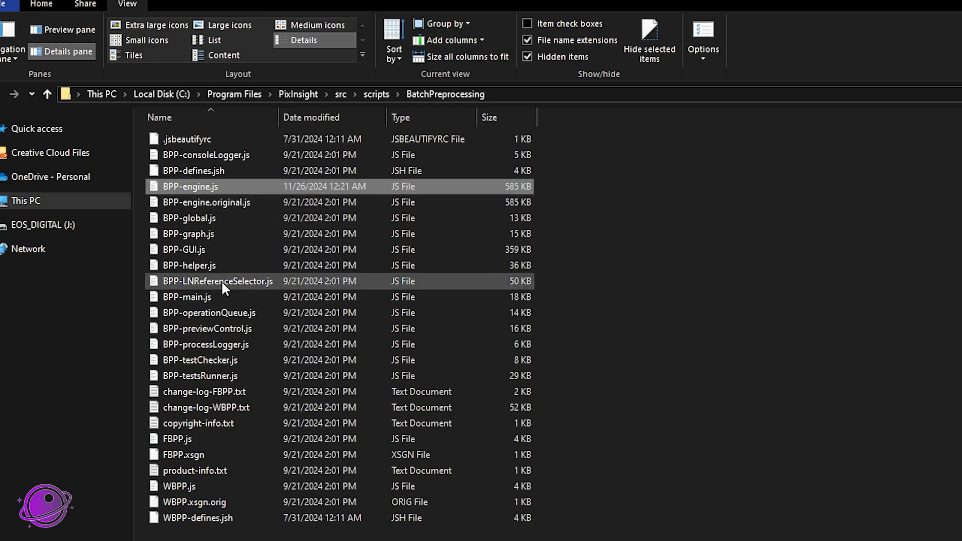
pyautogui.click(221, 198)
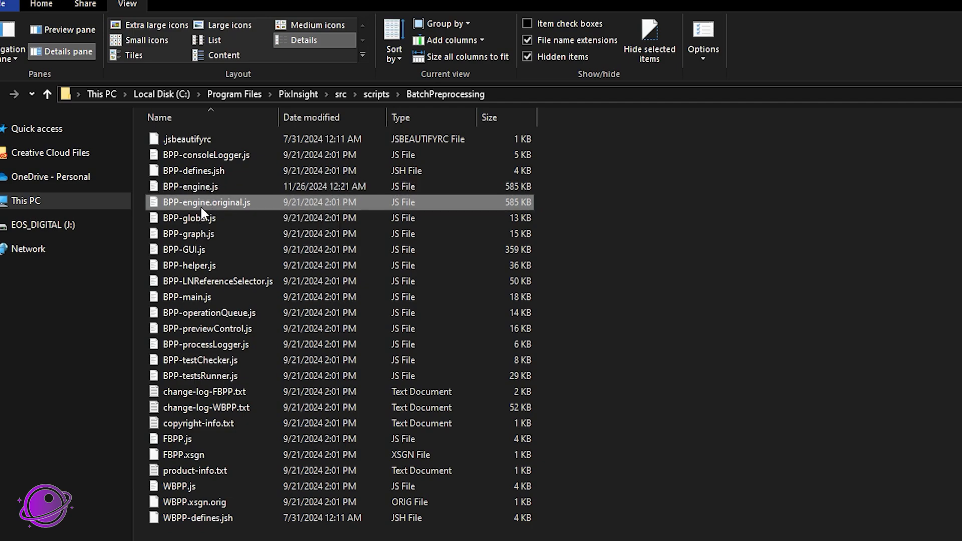
pyautogui.click(192, 183)
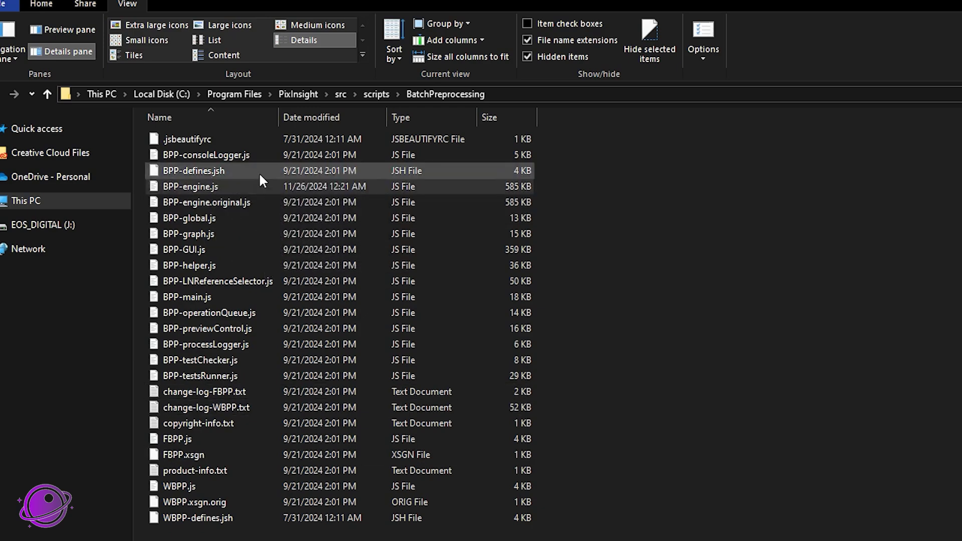
pyautogui.click(208, 509)
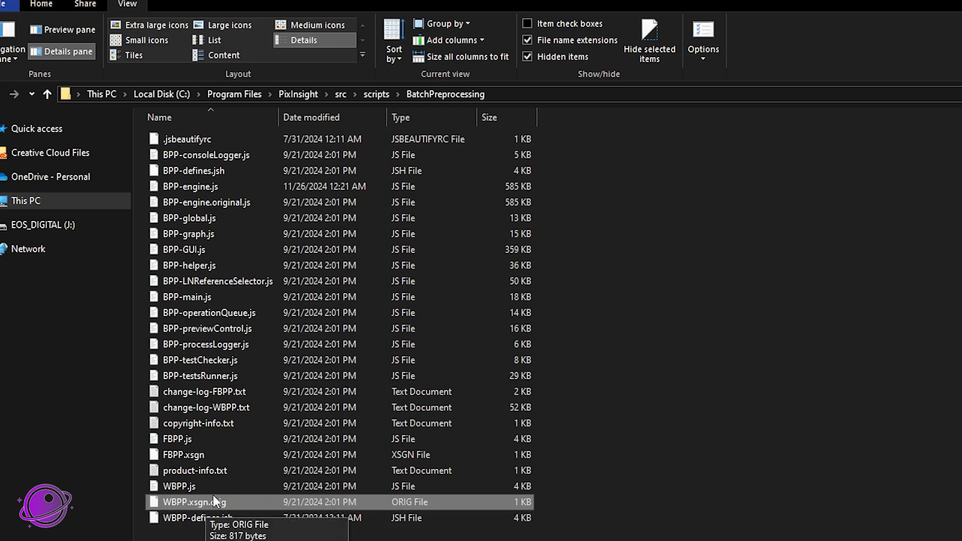
pyautogui.click(204, 187)
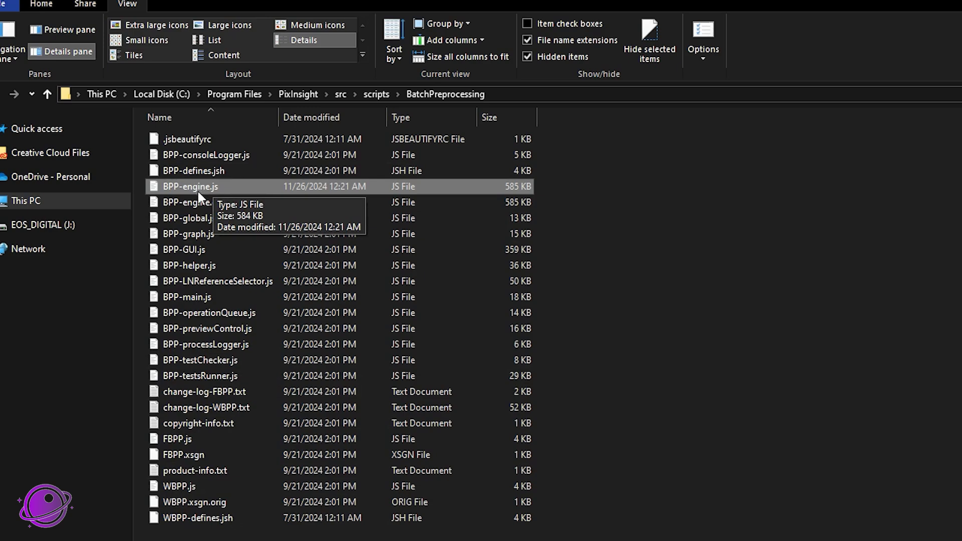
# - Switch to Visual Studio Code and examine the RegistrationOperation alignment settings in BPP-engine.js and BPP-engine.original.js
pyautogui.hotkey('alt', 'Tab')
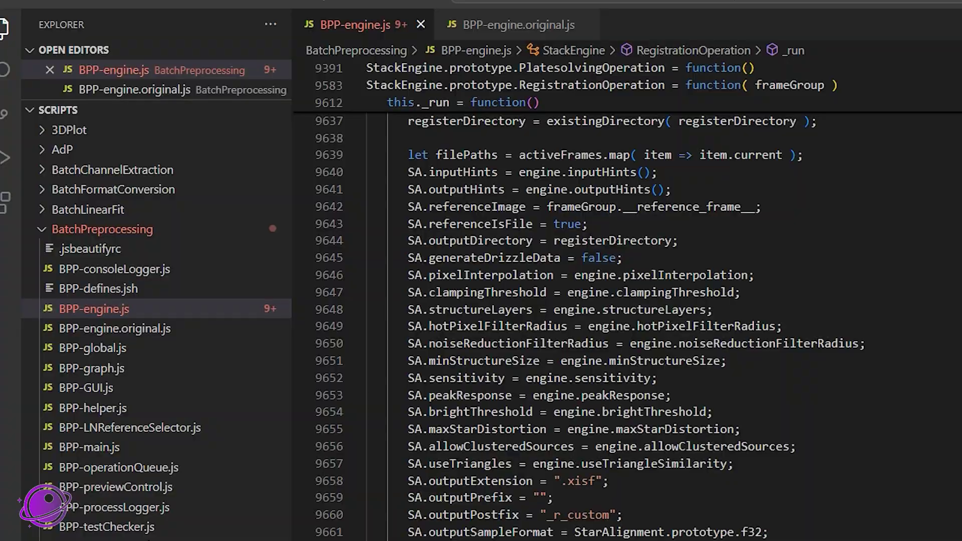
pyautogui.scroll(-2, 95, 481)
pyautogui.scroll(2, 95, 481)
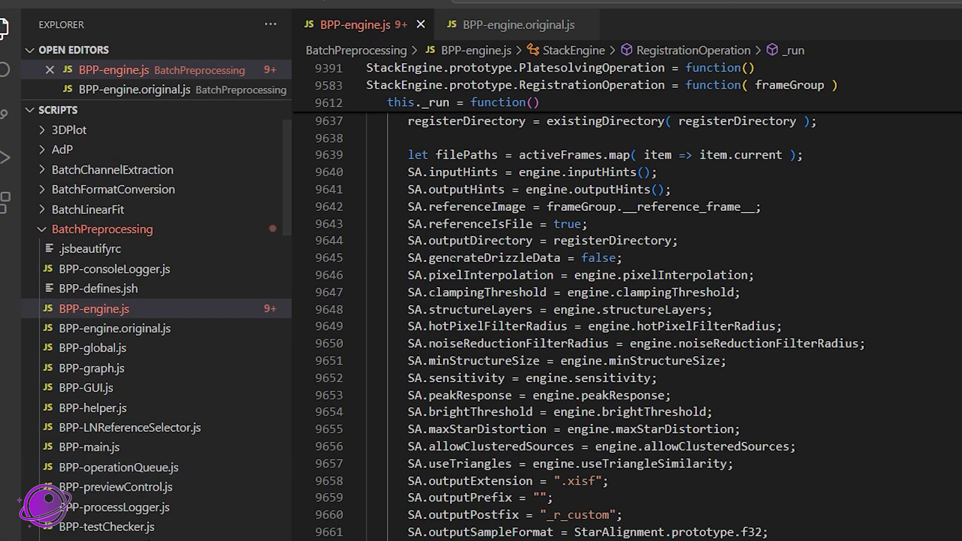
pyautogui.scroll(1, 640, 473)
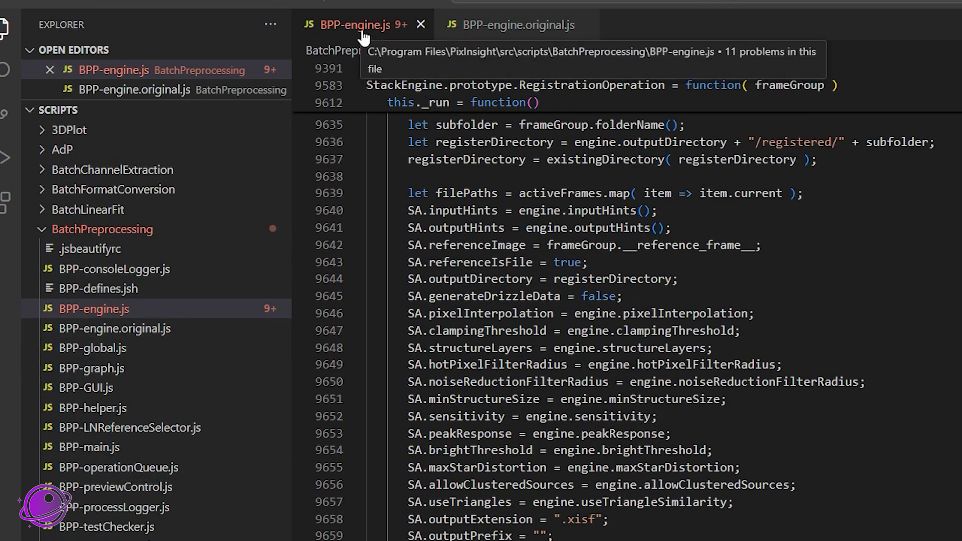
pyautogui.click(531, 34)
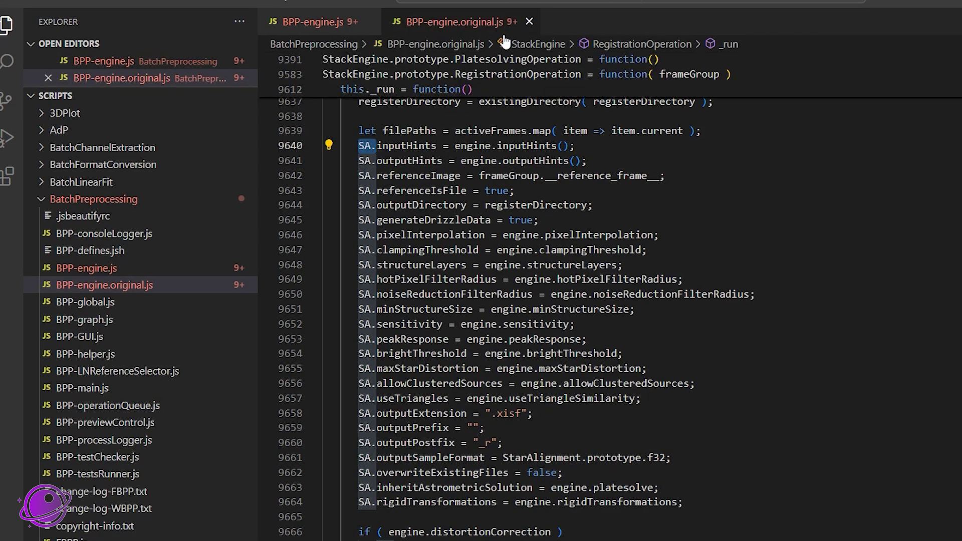
pyautogui.moveTo(707, 488); pyautogui.dragTo(474, 234)
pyautogui.click(474, 235)
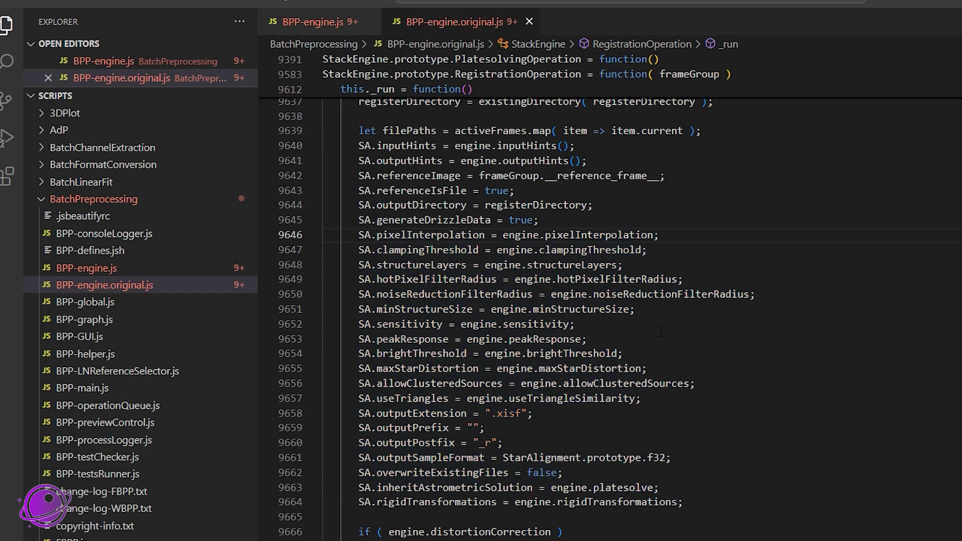
# - Examine the added alignment lines in BPP-engine.js, from SA.intersection to SA.restrictToPreviews
pyautogui.click(313, 22)
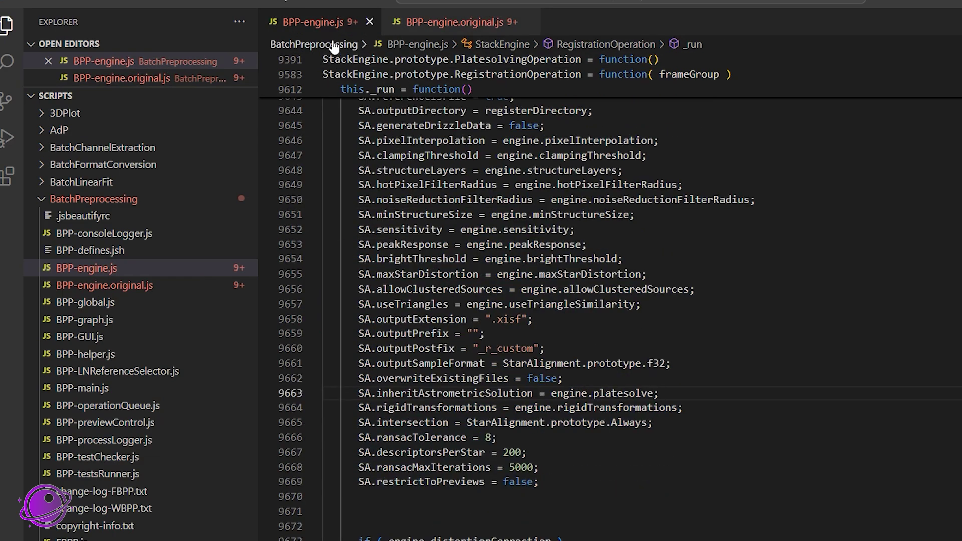
pyautogui.moveTo(576, 483); pyautogui.dragTo(354, 423)
pyautogui.scroll(1, 433, 466)
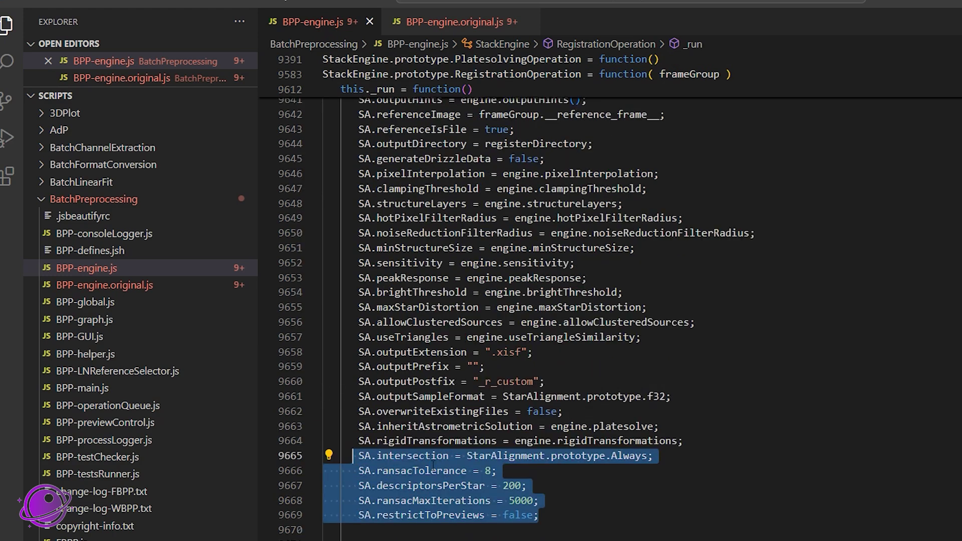
pyautogui.click(489, 489)
pyautogui.click(499, 470)
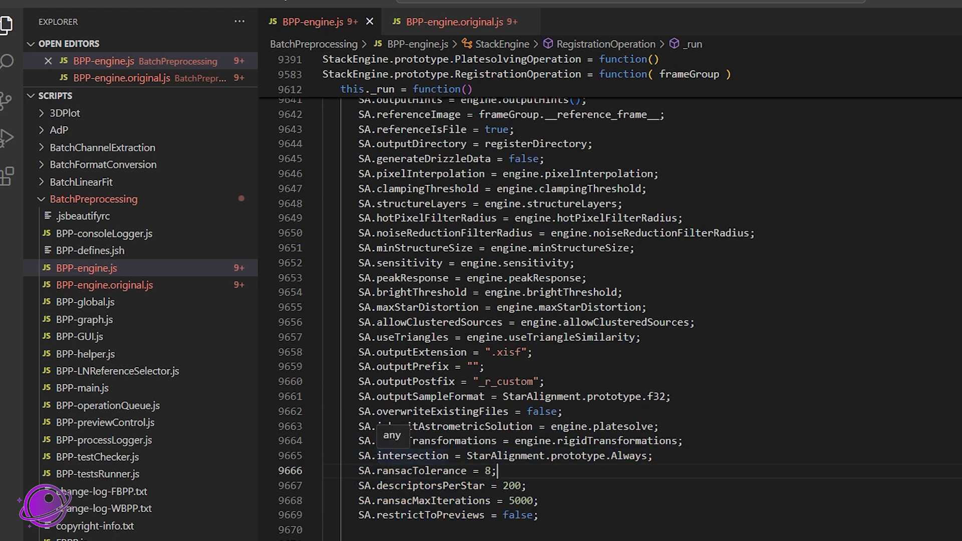
pyautogui.moveTo(359, 455); pyautogui.dragTo(540, 516)
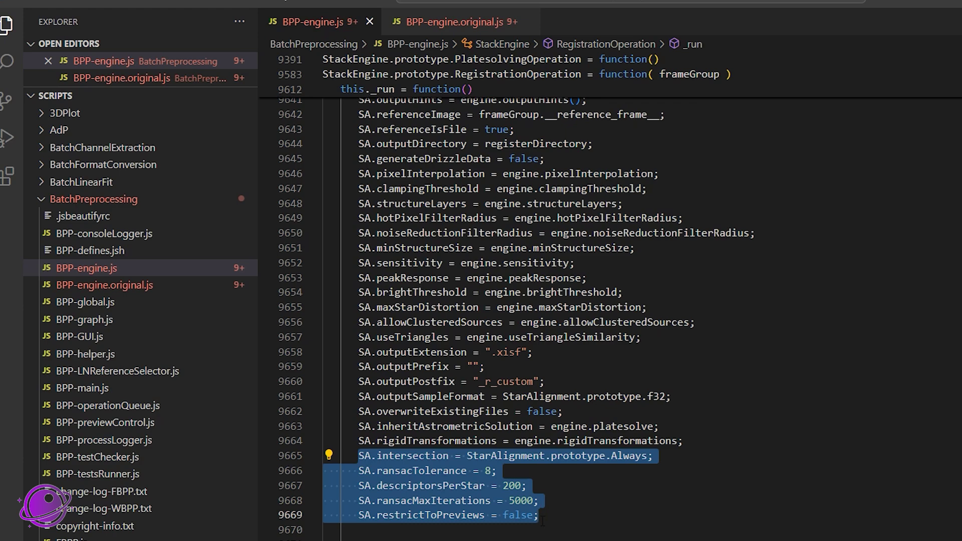
pyautogui.click(542, 521)
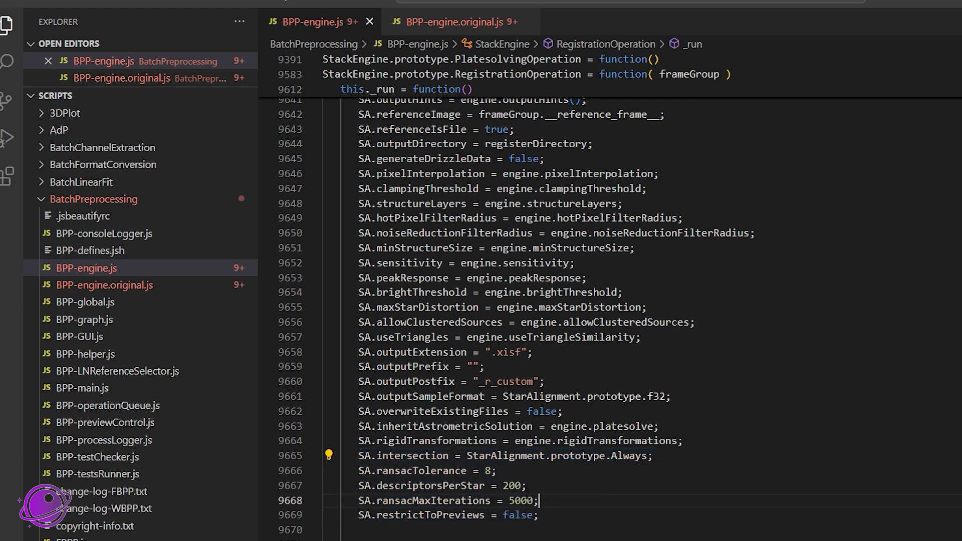
pyautogui.moveTo(541, 517); pyautogui.dragTo(358, 457)
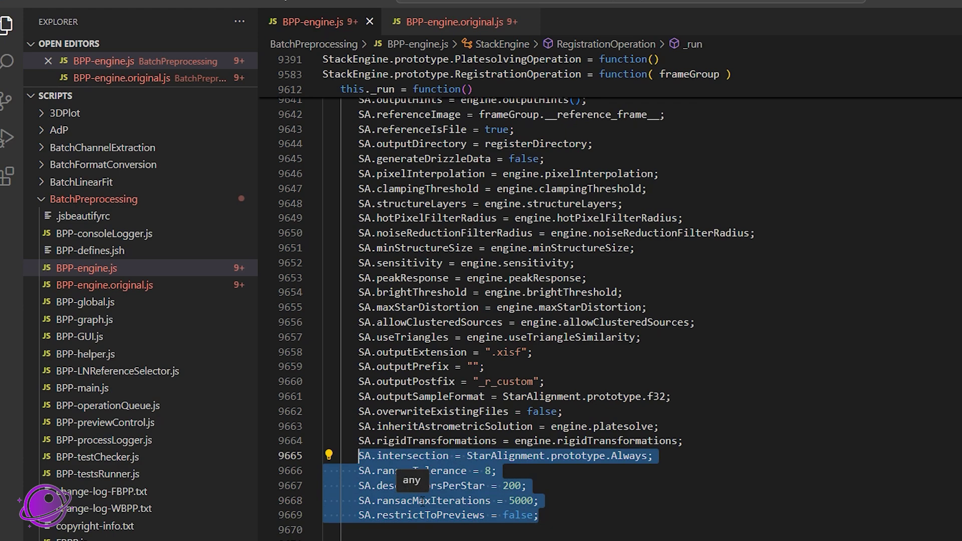
pyautogui.click(580, 500)
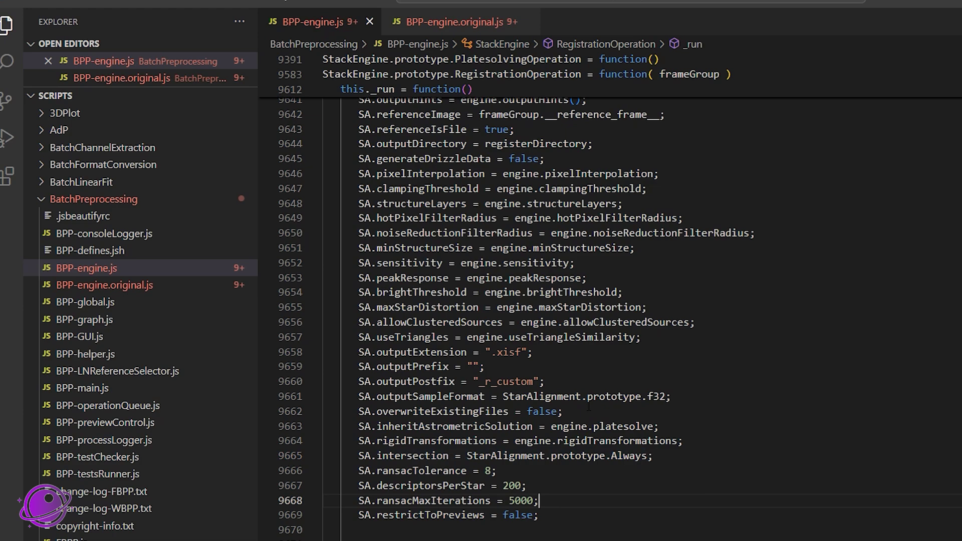
# - Examine the custom output postfix "_r_custom" in the registration settings of BPP-engine.js
pyautogui.doubleClick(493, 381)
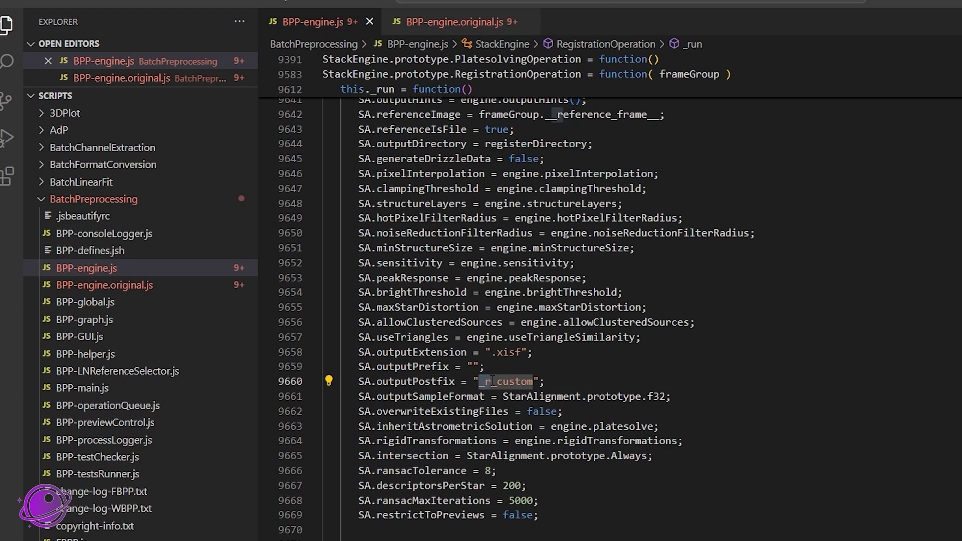
pyautogui.doubleClick(504, 381)
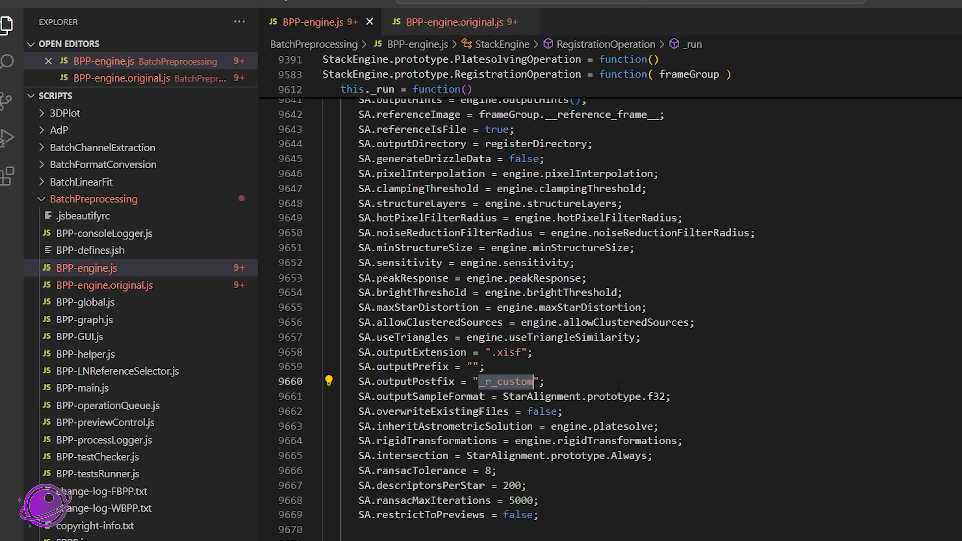
pyautogui.scroll(-1, 618, 385)
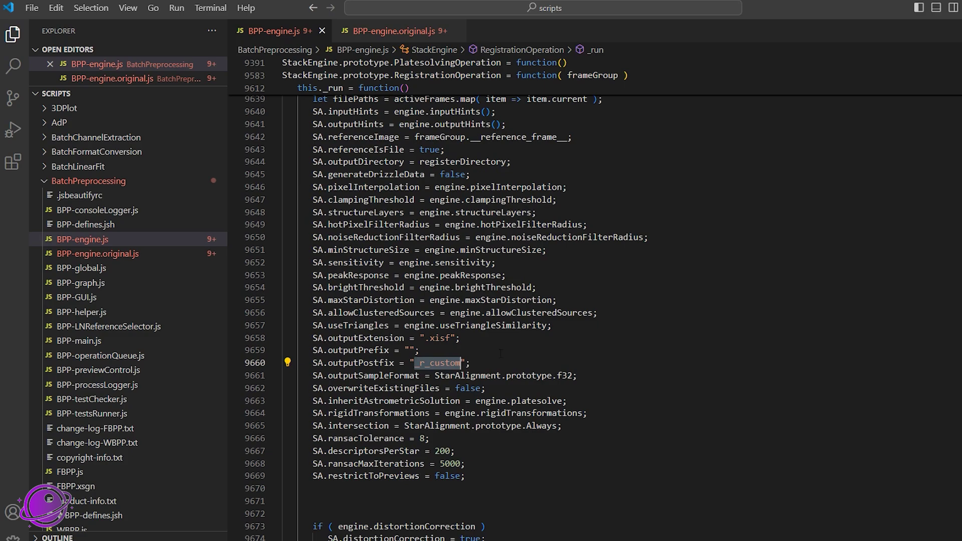
# - Remove one blank line after SA.restrictToPreviews in BPP-engine.js and save the file
pyautogui.click(504, 475)
pyautogui.press('Delete')
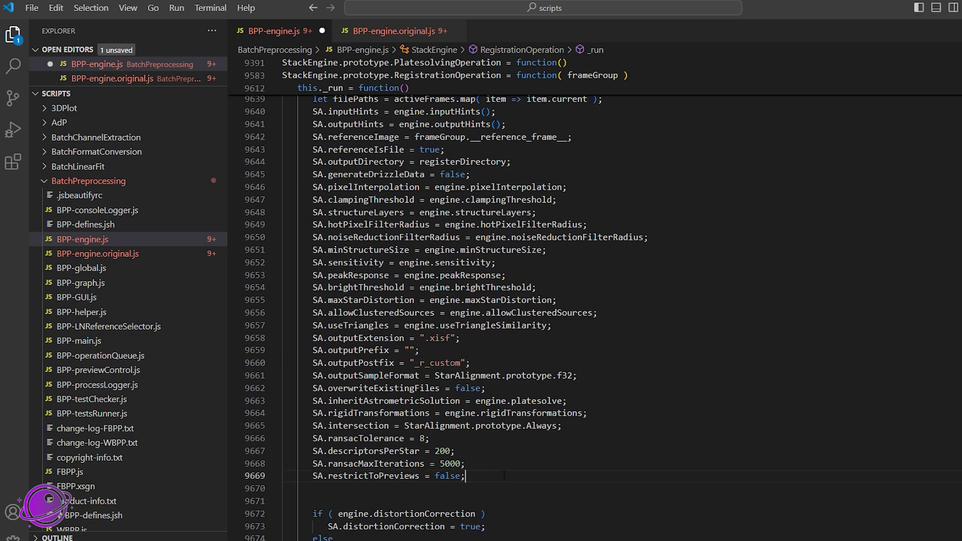
pyautogui.hotkey('ctrl', 's')
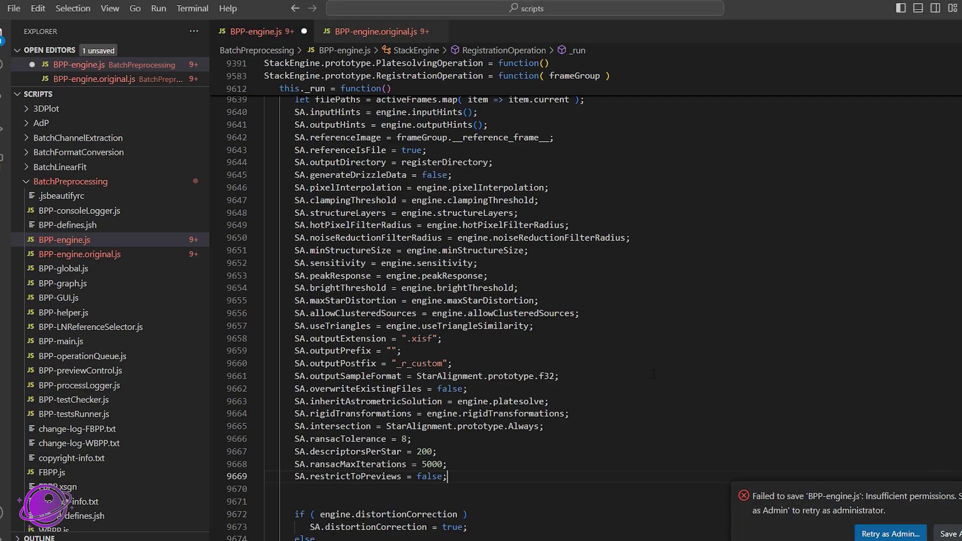
pyautogui.press('Escape')
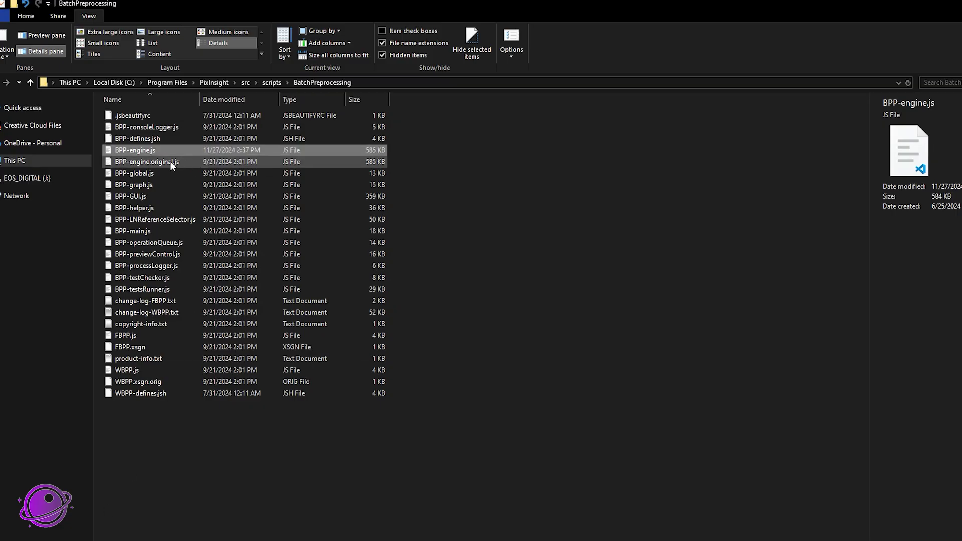
# - Rename the WBPP.xsgn.orig file in the BatchPreprocessing folder as WBPP.xsgn.original
pyautogui.click(154, 381)
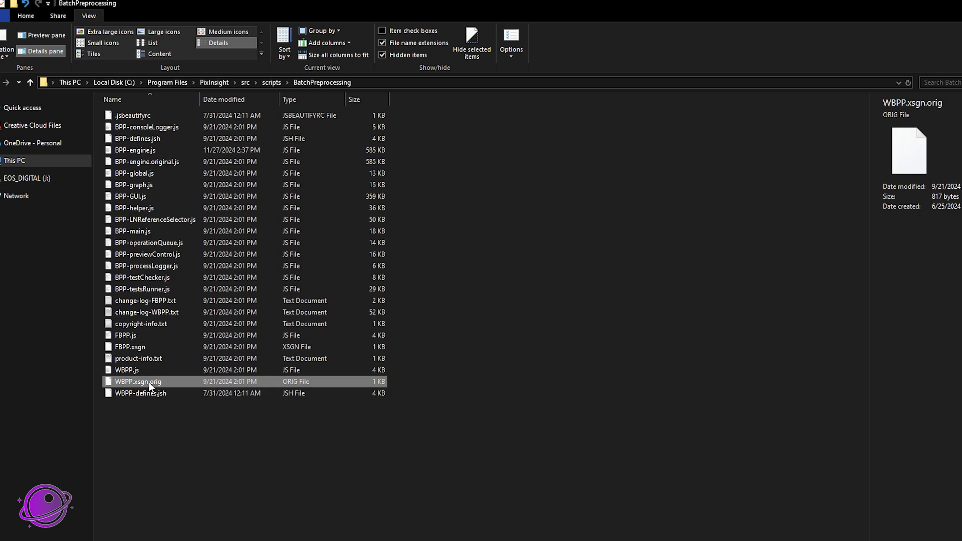
pyautogui.press('F2')
pyautogui.press('End')
pyautogui.write('iginal')
pyautogui.press('Return')
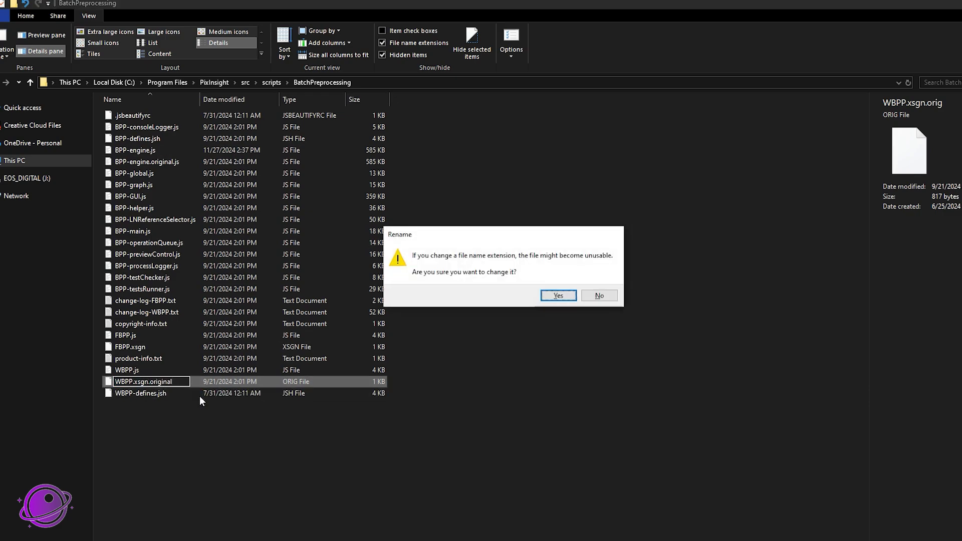
pyautogui.press('Return')
pyautogui.press('Escape')
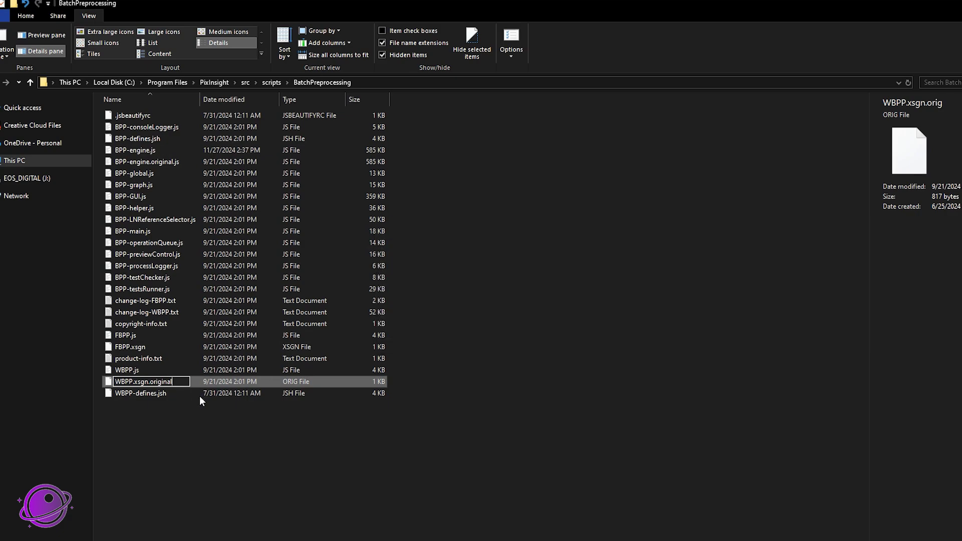
pyautogui.press('Return')
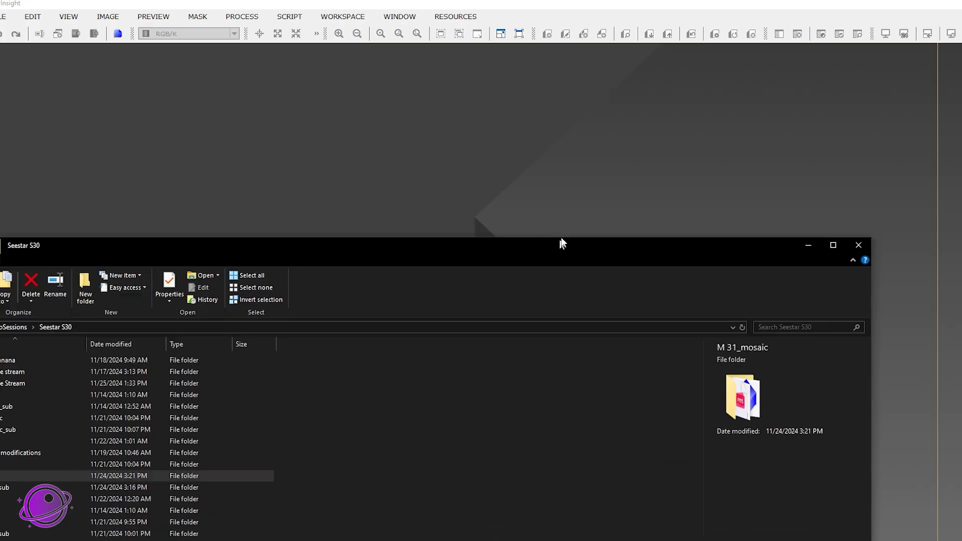
# - Move the Seestar S30 folder window higher over the PixInsight workspace so its whole file list shows
pyautogui.moveTo(561, 243); pyautogui.dragTo(917, 69)
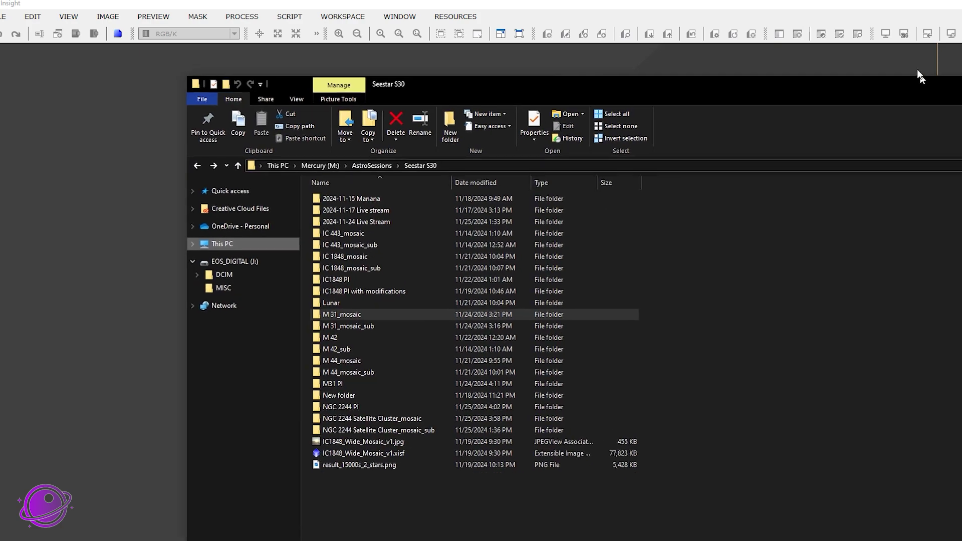
pyautogui.moveTo(432, 61); pyautogui.dragTo(428, 48)
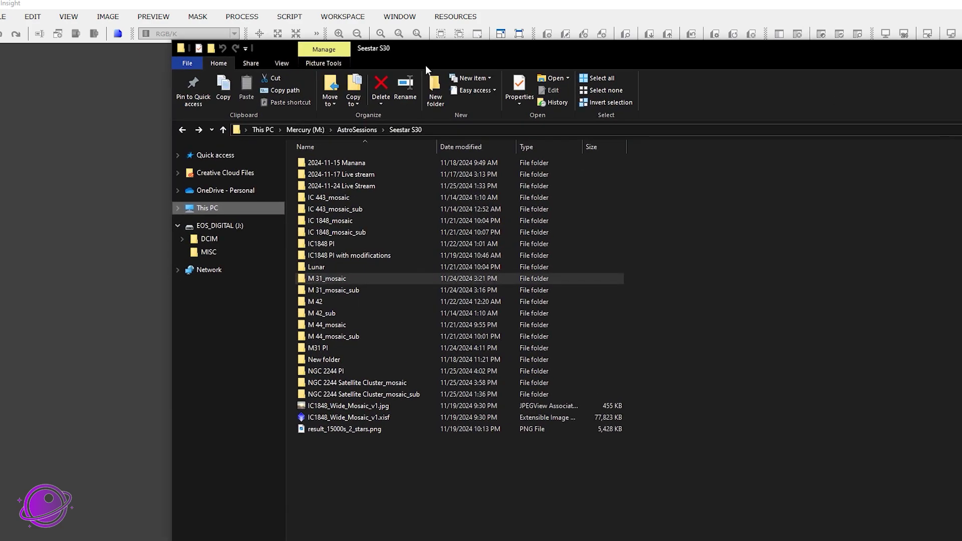
# - Open the M 31_mosaic_sub folder and look over its individual light frames
pyautogui.doubleClick(344, 290)
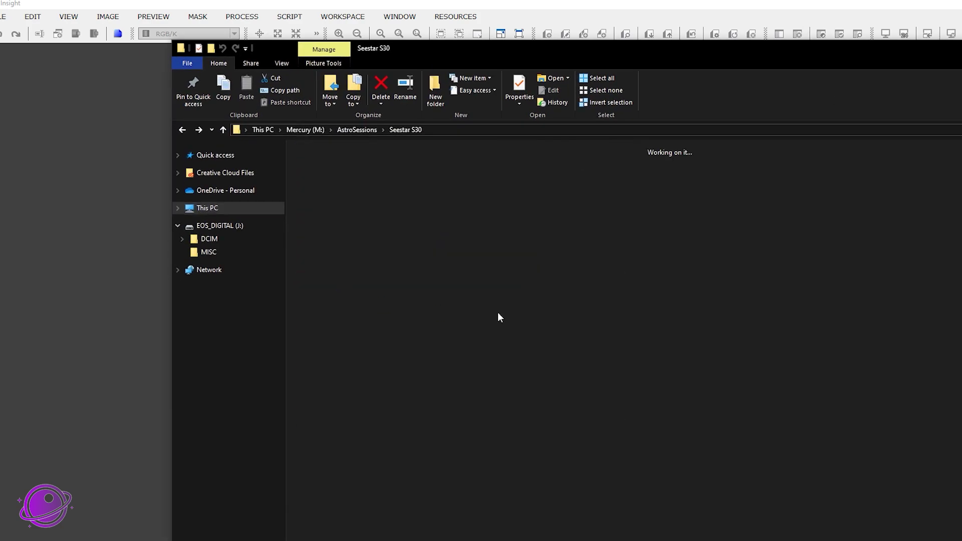
pyautogui.moveTo(633, 46); pyautogui.dragTo(481, 42)
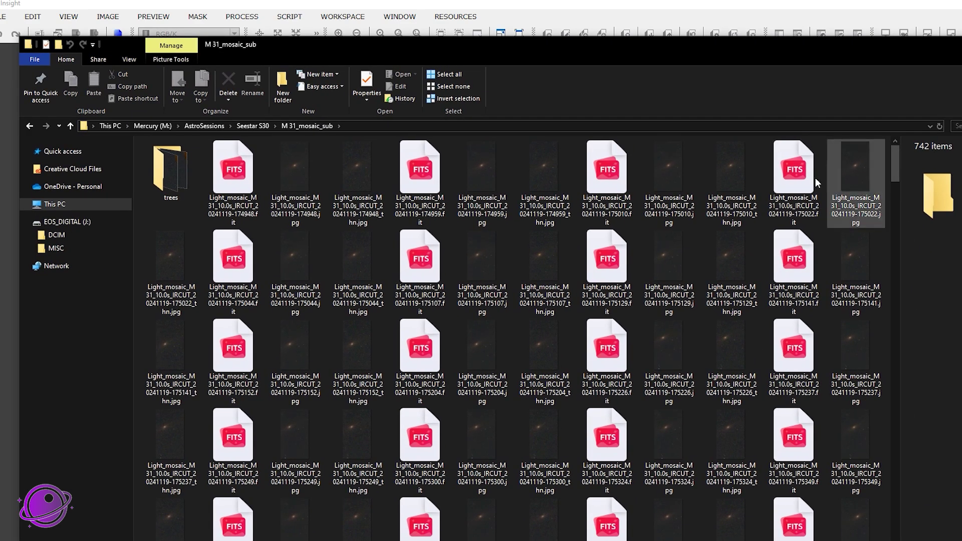
pyautogui.scroll(-5, 865, 216)
pyautogui.moveTo(903, 201); pyautogui.dragTo(921, 146)
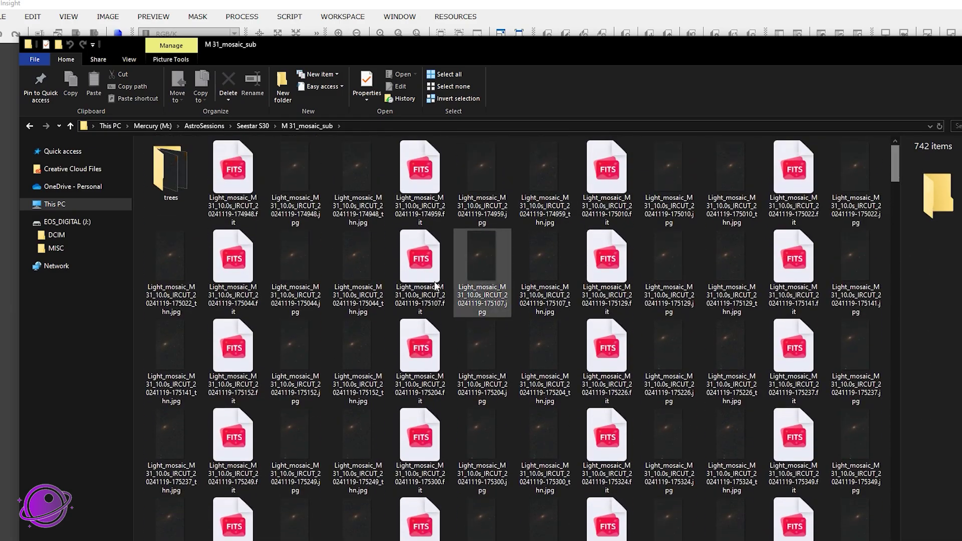
pyautogui.moveTo(839, 47); pyautogui.dragTo(806, 48)
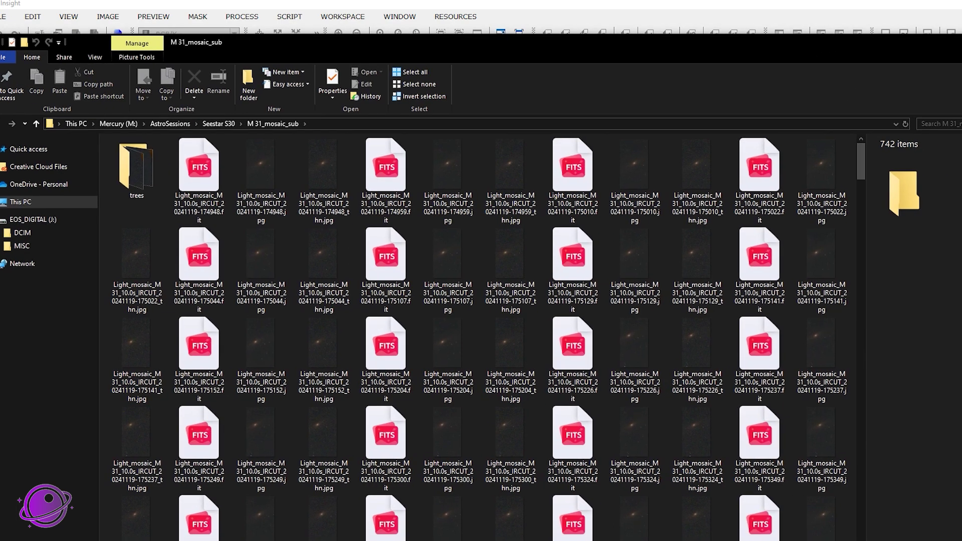
# - Open the stacked 292-frame M 31 mosaic JPG from the M 31_mosaic folder in PixInsight
pyautogui.click(232, 124)
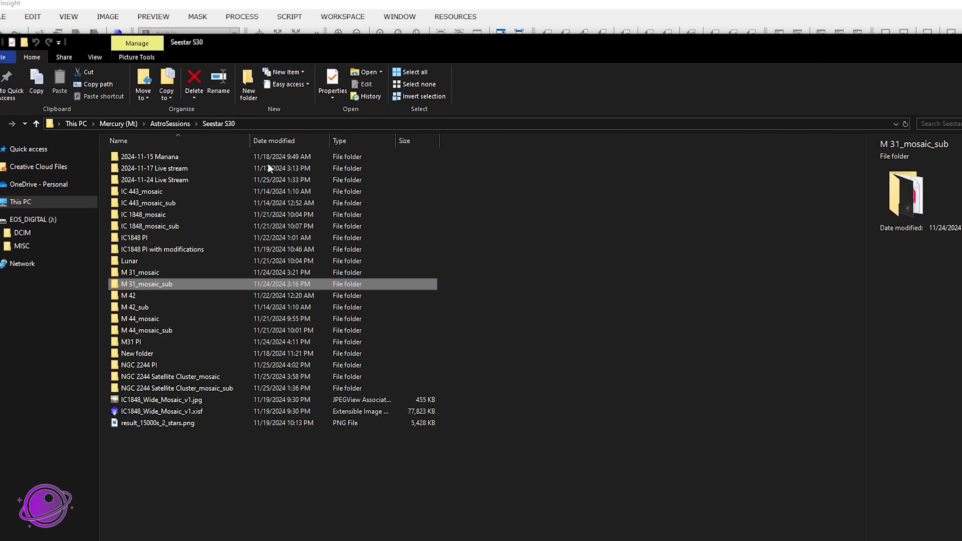
pyautogui.doubleClick(172, 273)
pyautogui.moveTo(366, 48); pyautogui.dragTo(442, 259)
pyautogui.moveTo(353, 359); pyautogui.dragTo(310, 123)
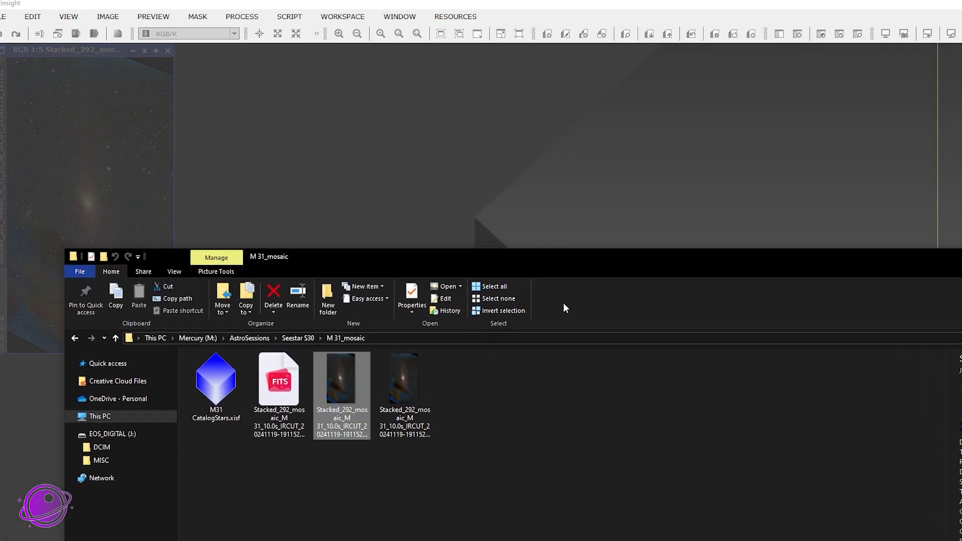
pyautogui.click(212, 116)
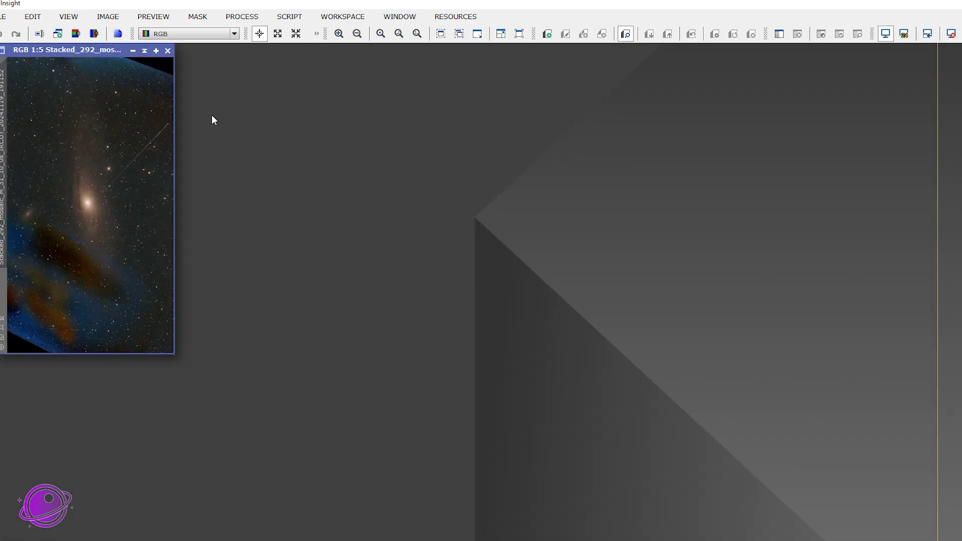
# - Examine the edges and background of the stacked M 31 mosaic in an enlarged window, and close the image
pyautogui.rightClick(122, 324)
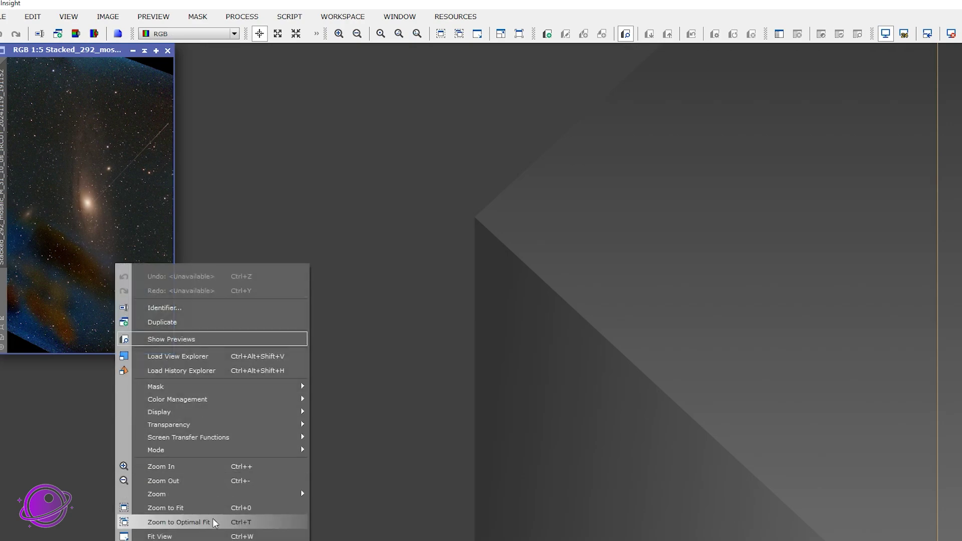
pyautogui.click(200, 520)
pyautogui.moveTo(170, 350); pyautogui.dragTo(626, 524)
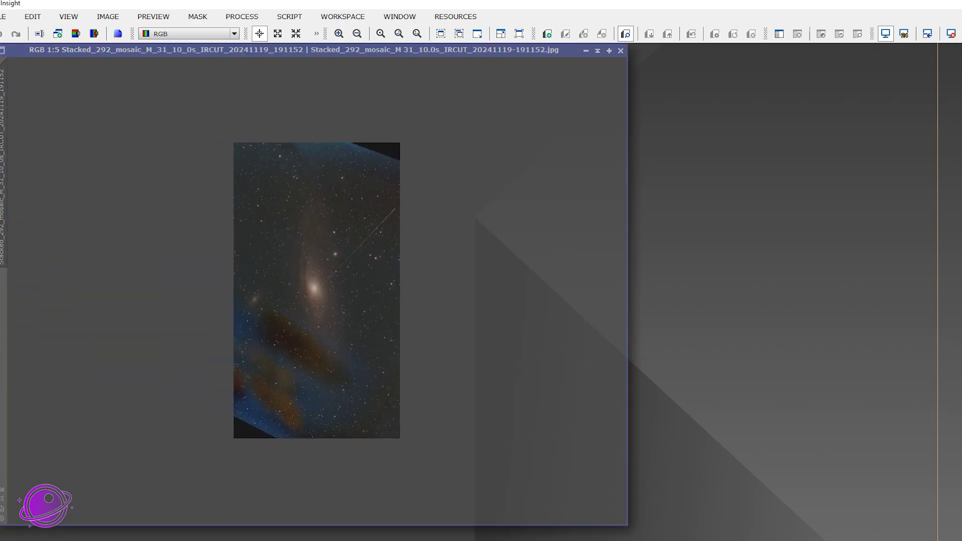
pyautogui.scroll(2, 404, 344)
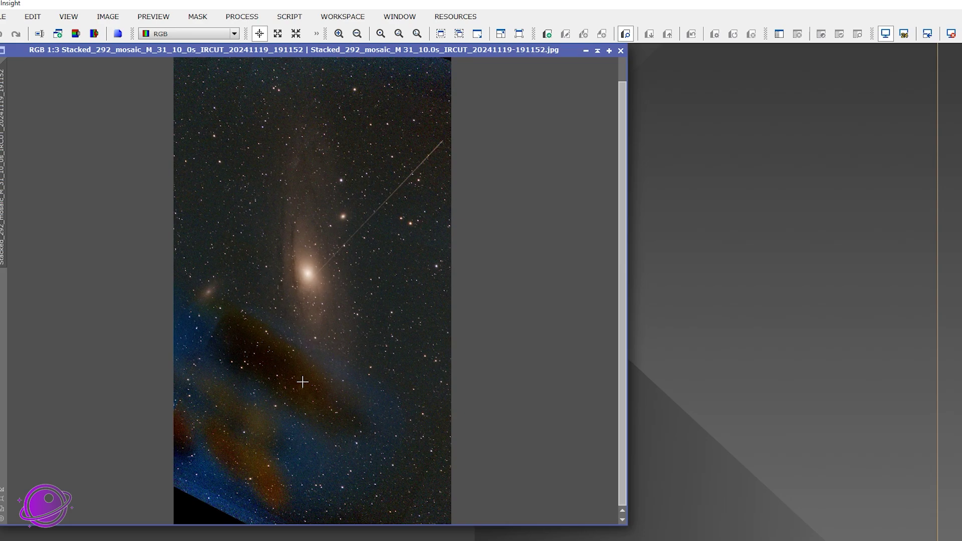
pyautogui.scroll(-2, 303, 379)
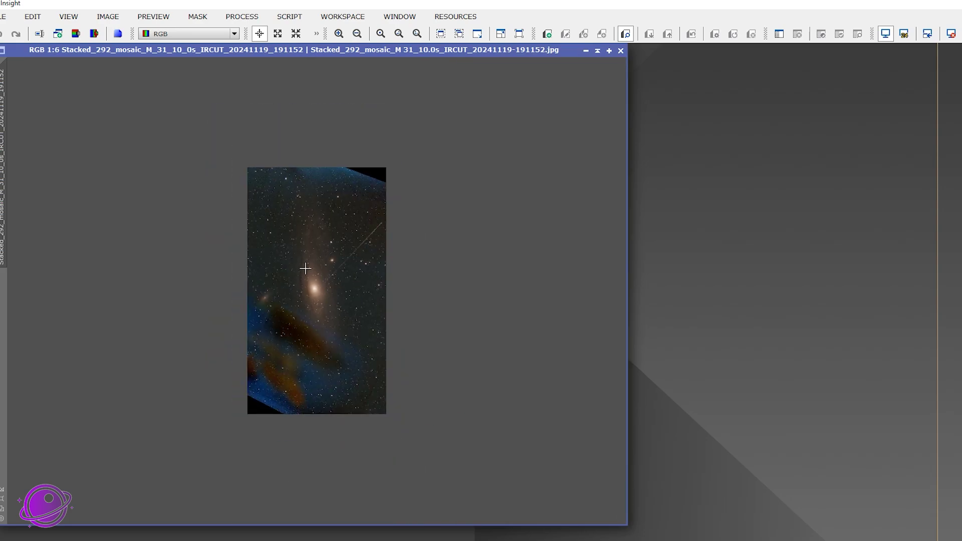
pyautogui.scroll(1, 319, 218)
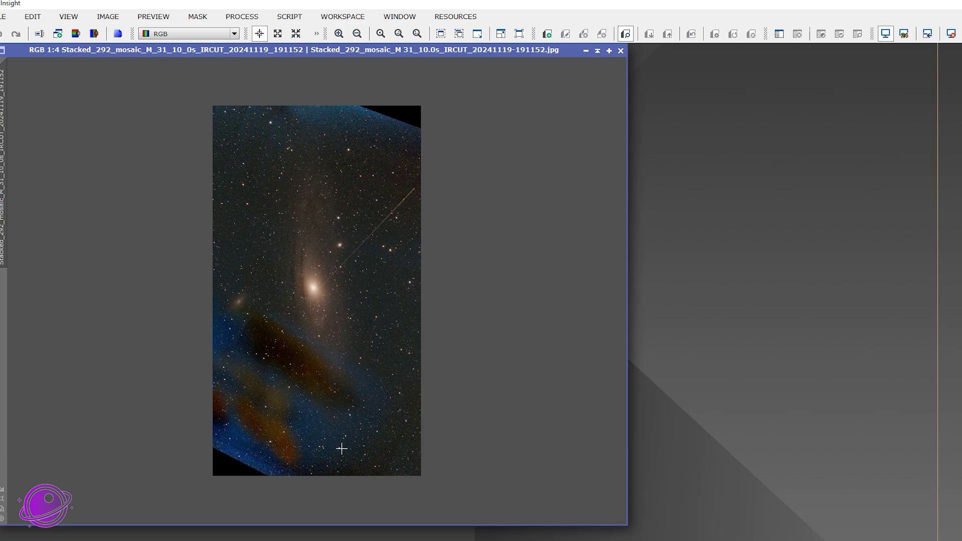
pyautogui.click(620, 51)
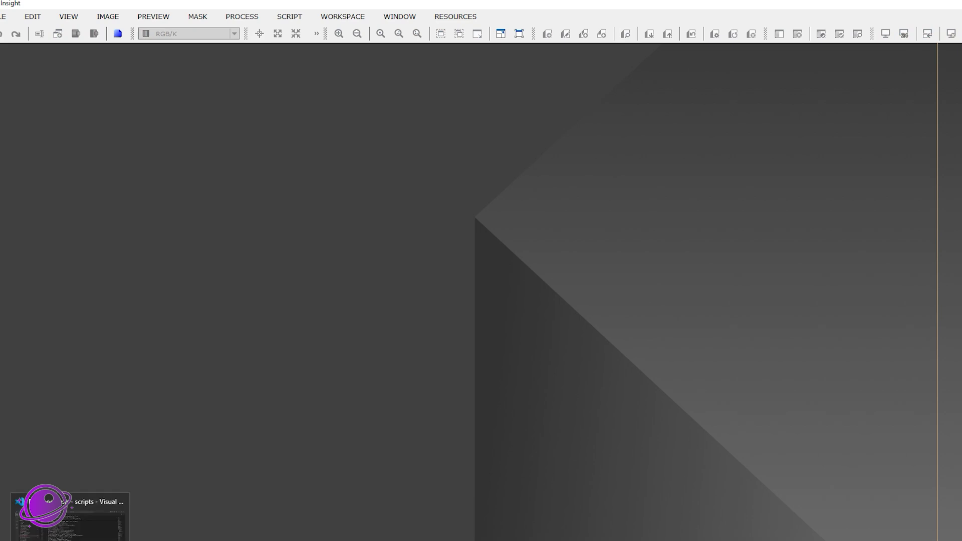
# - Return to the file browser and open the M 31_mosaic_sub folder in the Seestar S30 directory
pyautogui.moveTo(62, 539)
pyautogui.click(62, 539)
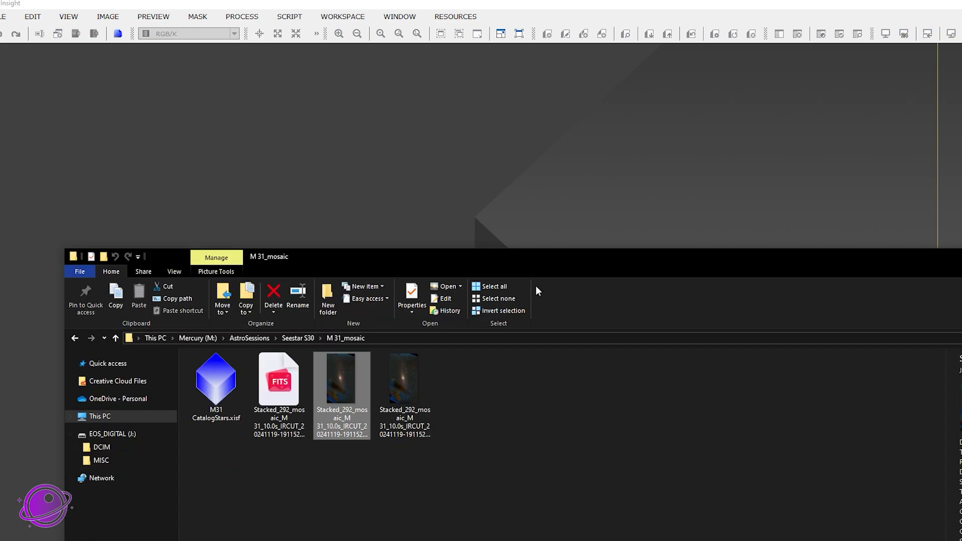
pyautogui.click(311, 174)
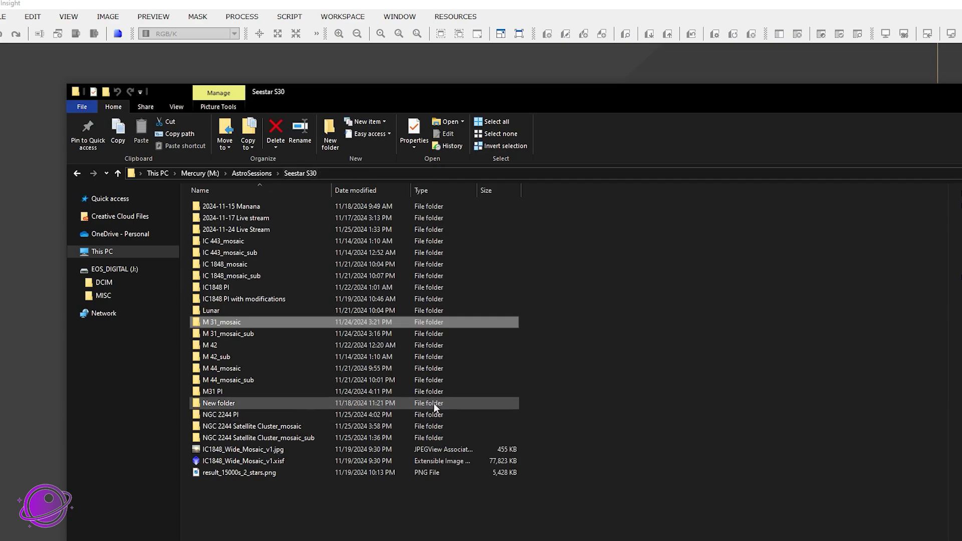
pyautogui.doubleClick(272, 329)
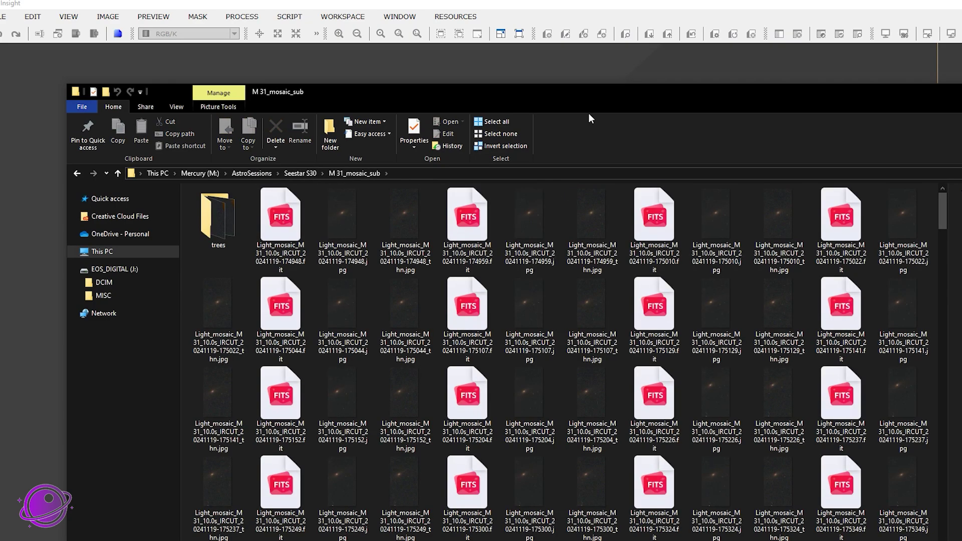
pyautogui.moveTo(584, 104); pyautogui.dragTo(471, 36)
# - Browse the M 31 sub-frame thumbnails for a suitable single frame
pyautogui.click(416, 240)
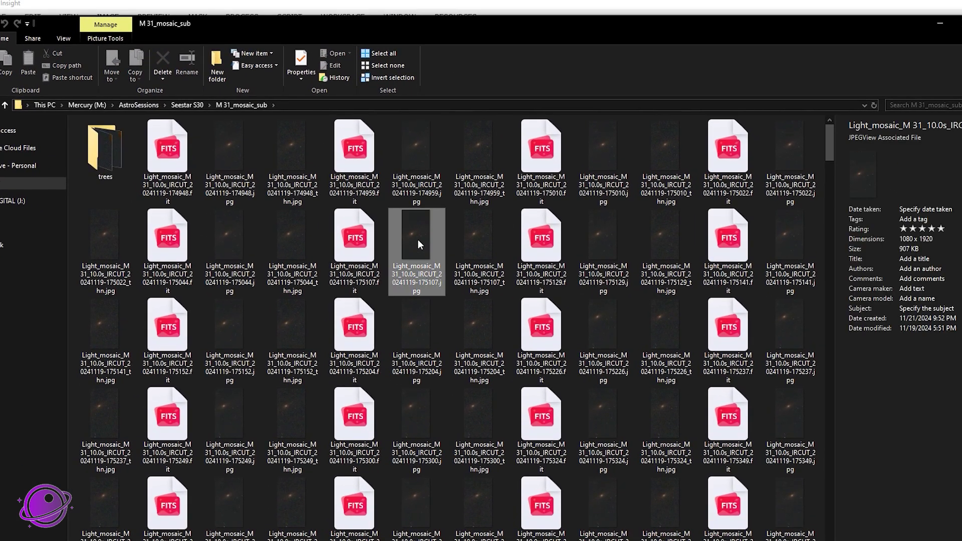
pyautogui.scroll(-5, 455, 403)
pyautogui.click(607, 278)
pyautogui.scroll(-2, 506, 371)
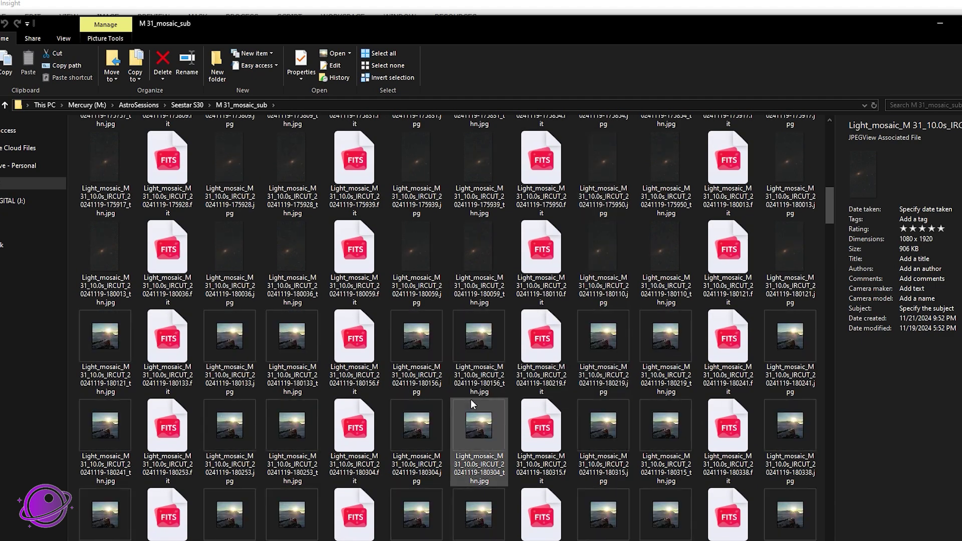
pyautogui.scroll(2, 439, 327)
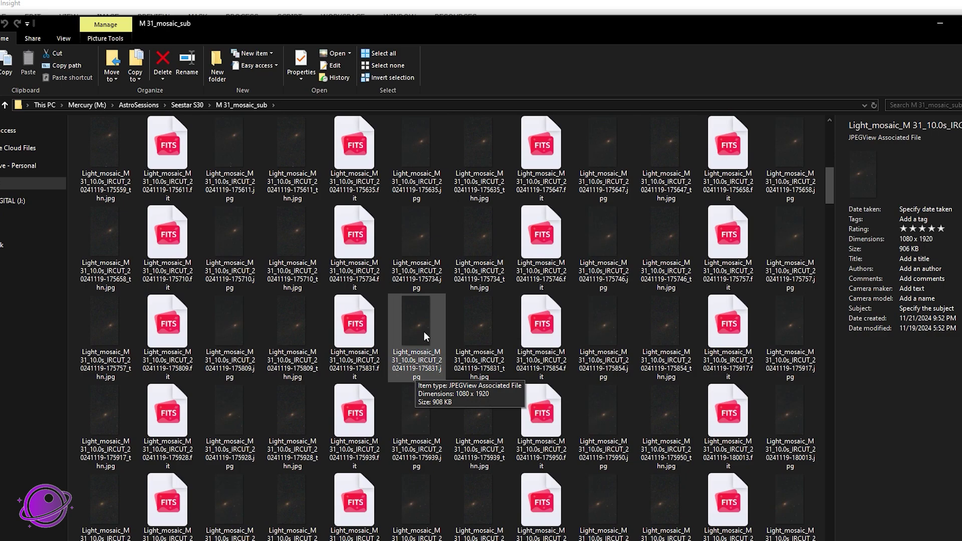
# - Open Light_mosaic_M 31_10.0s_IRCUT_20241119-175831.fit in PixInsight and display it auto-stretched in an enlarged window
pyautogui.click(405, 321)
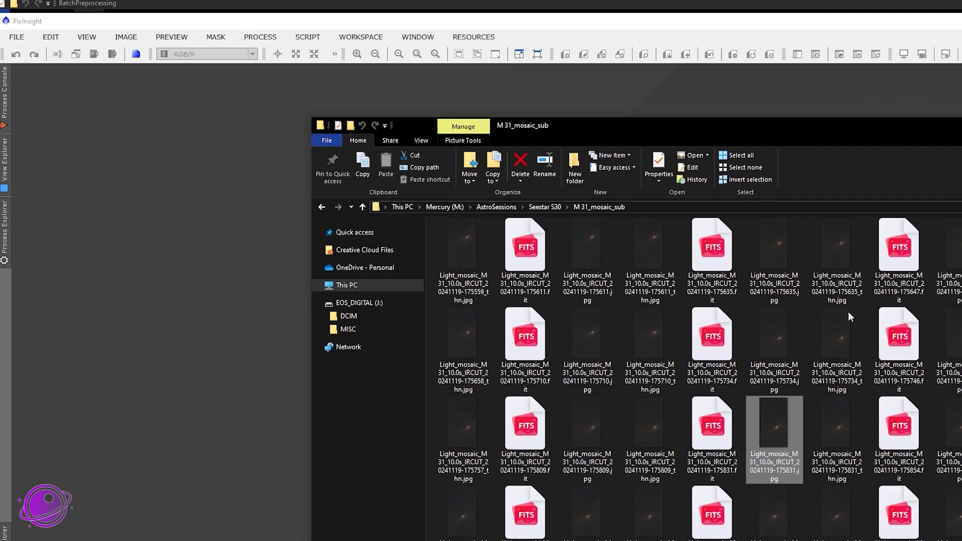
pyautogui.keyDown('ctrl'); pyautogui.click(345, 342); pyautogui.keyUp('ctrl')
pyautogui.moveTo(702, 444); pyautogui.dragTo(116, 150)
pyautogui.click(833, 82)
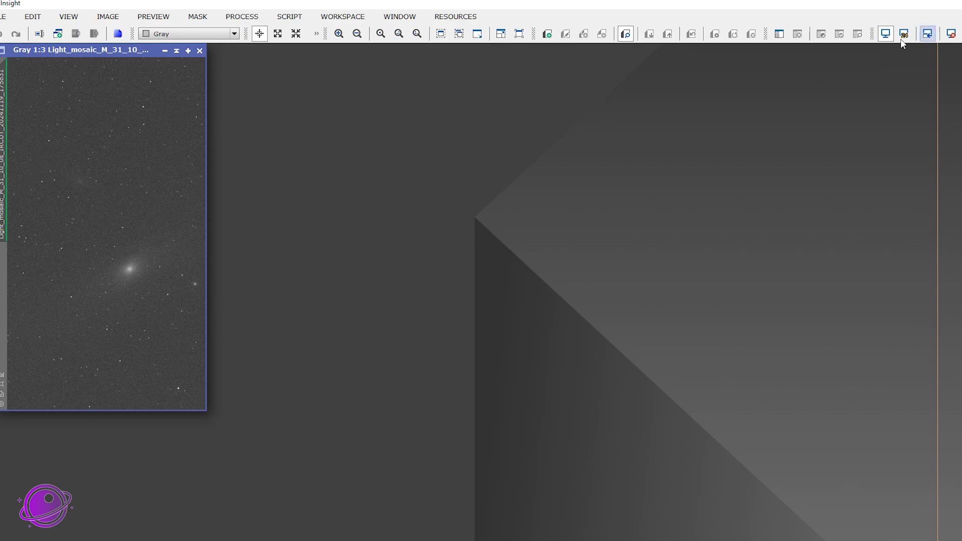
pyautogui.moveTo(206, 410); pyautogui.dragTo(553, 508)
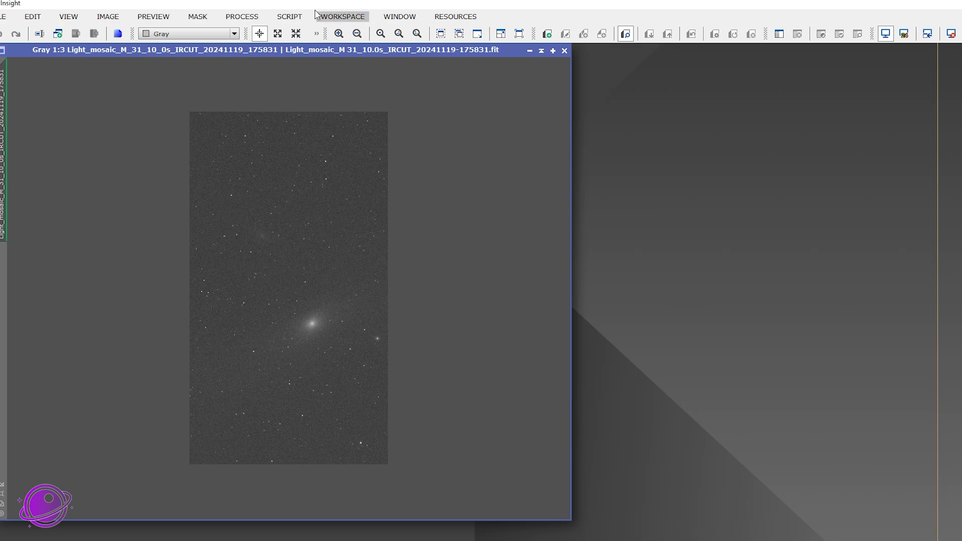
pyautogui.click(289, 16)
pyautogui.moveTo(329, 177)
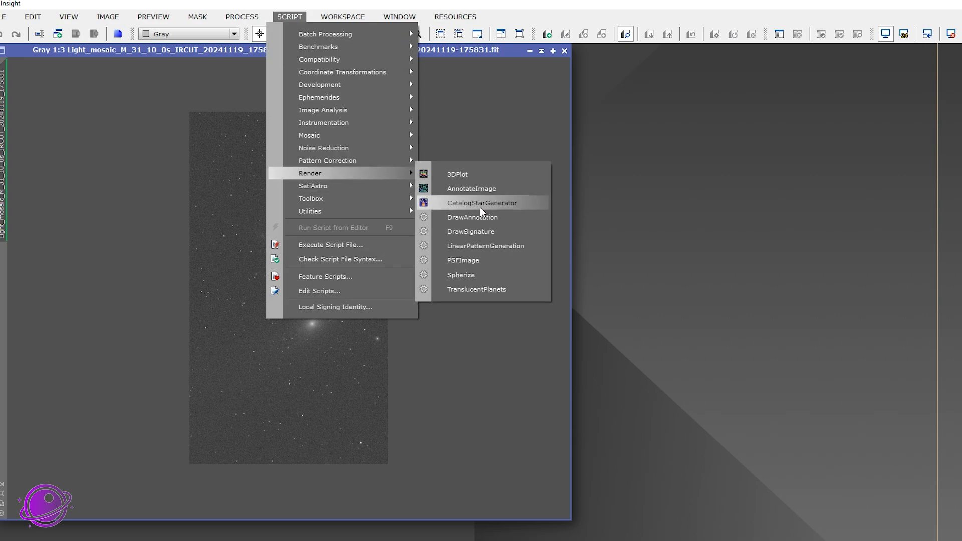
pyautogui.click(467, 206)
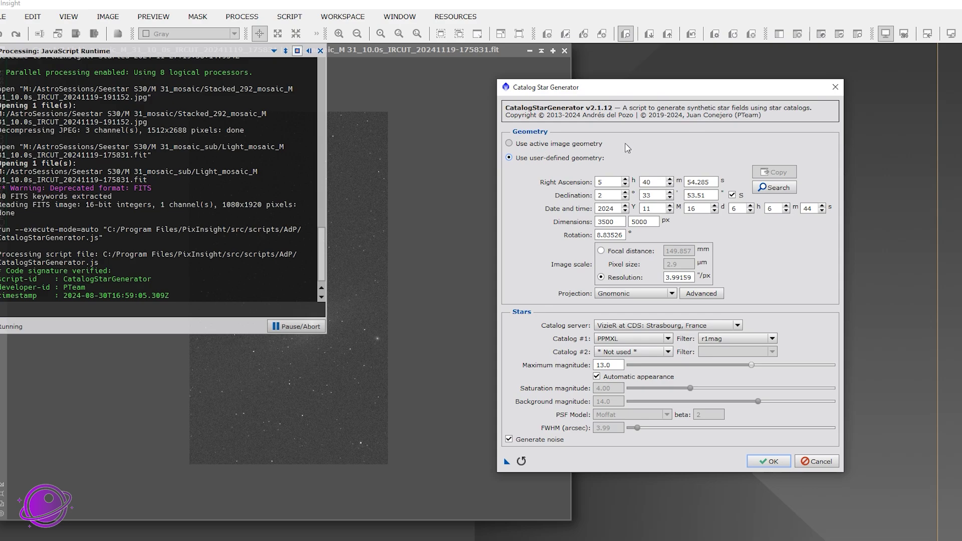
pyautogui.click(835, 87)
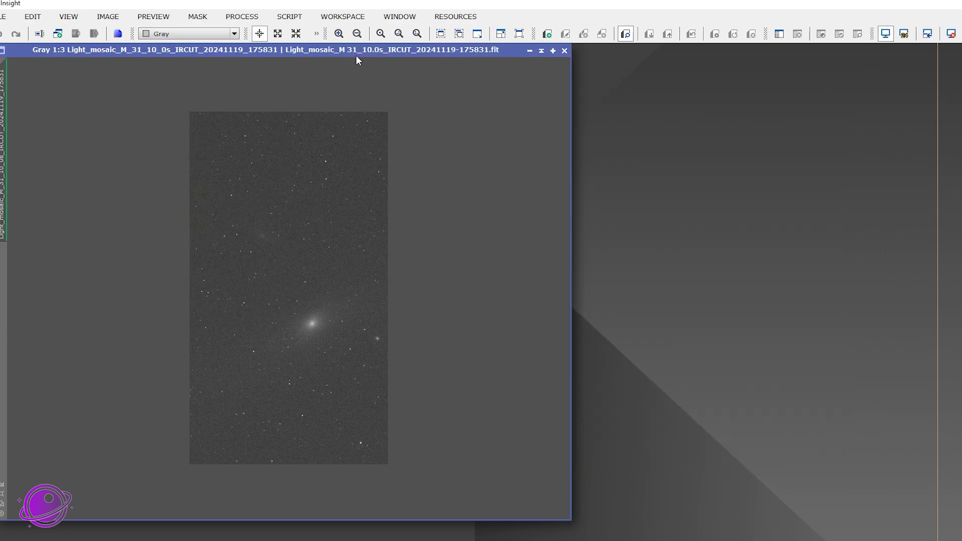
# - Start the ImageSolver script on the open frame and search online for the coordinates of m31
pyautogui.click(298, 18)
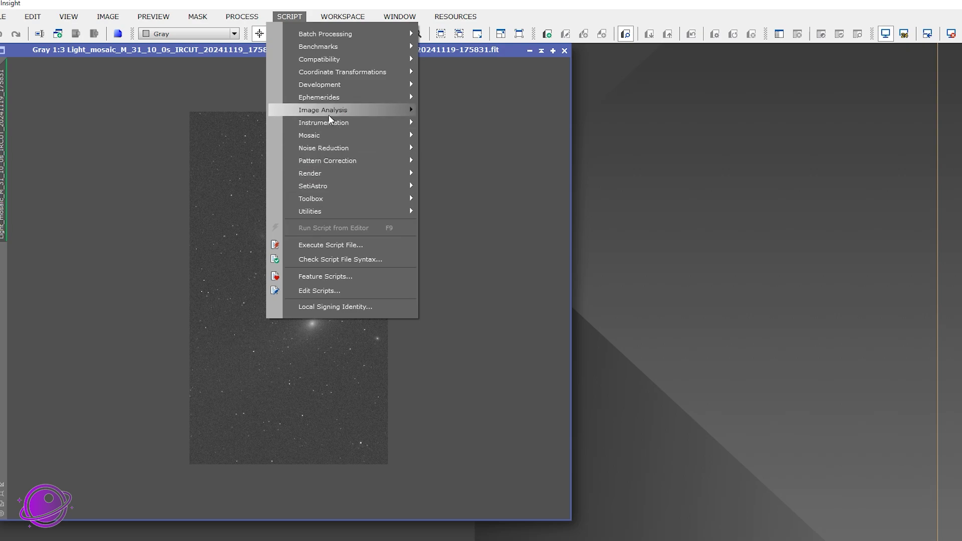
pyautogui.moveTo(329, 115)
pyautogui.click(479, 218)
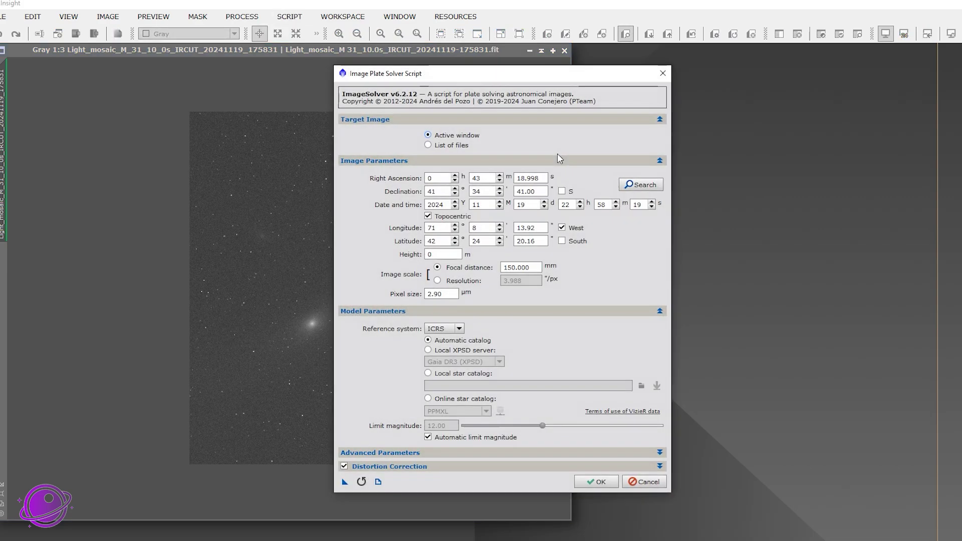
pyautogui.click(641, 185)
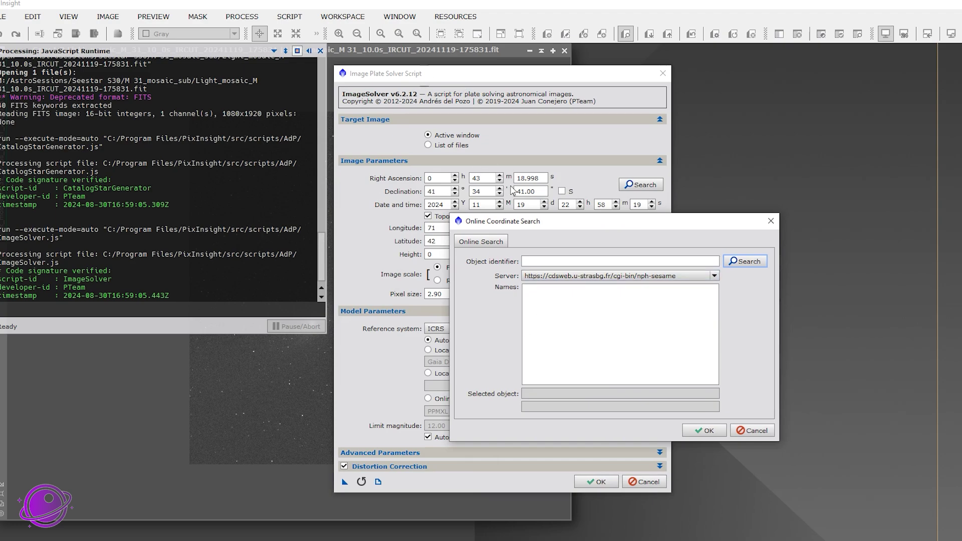
pyautogui.click(532, 261)
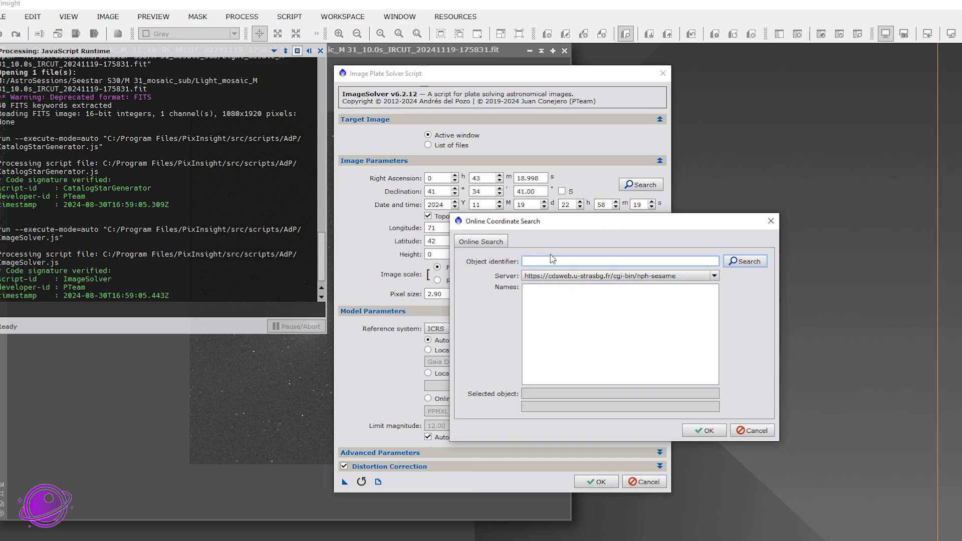
pyautogui.write('m31')
pyautogui.click(732, 263)
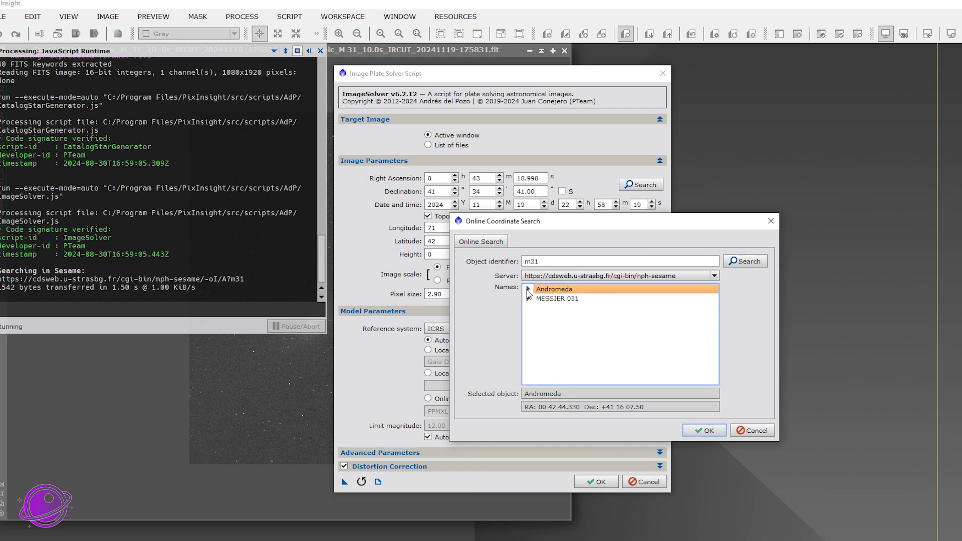
# - Adopt the M31 coordinates from the search and plate-solve the active frame
pyautogui.click(528, 290)
pyautogui.click(557, 299)
pyautogui.click(708, 432)
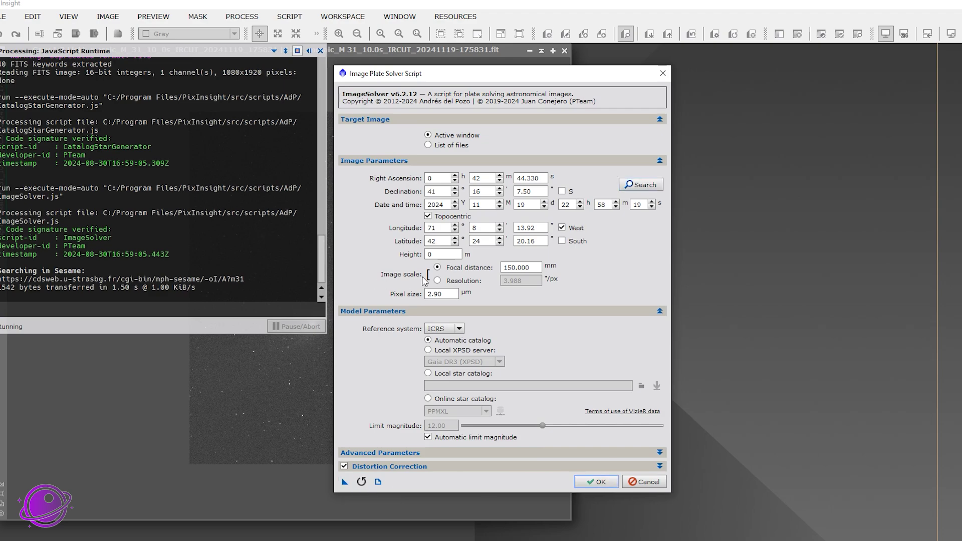
pyautogui.click(605, 485)
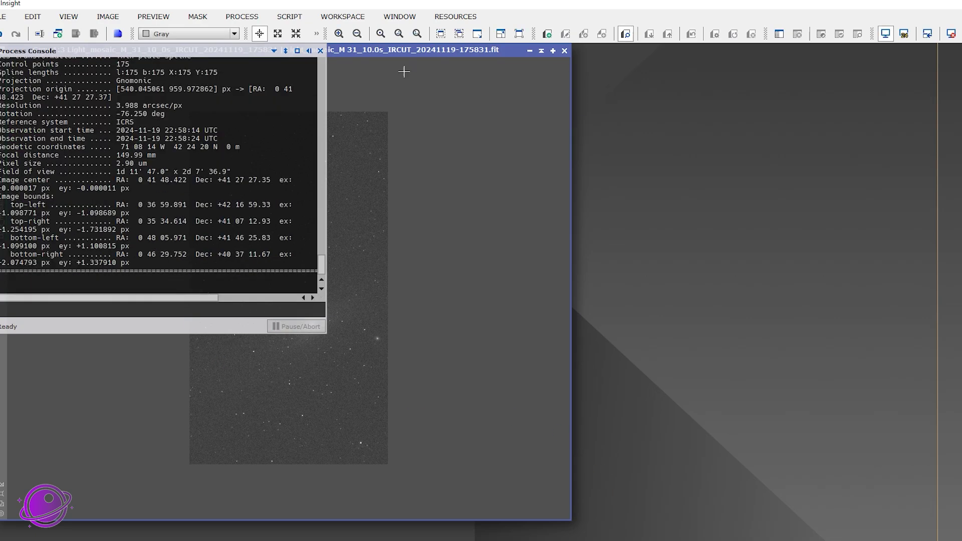
# - Start the CatalogStarGenerator script with user-defined geometry and copy the geometry of the solved M 31 frame into it
pyautogui.click(291, 17)
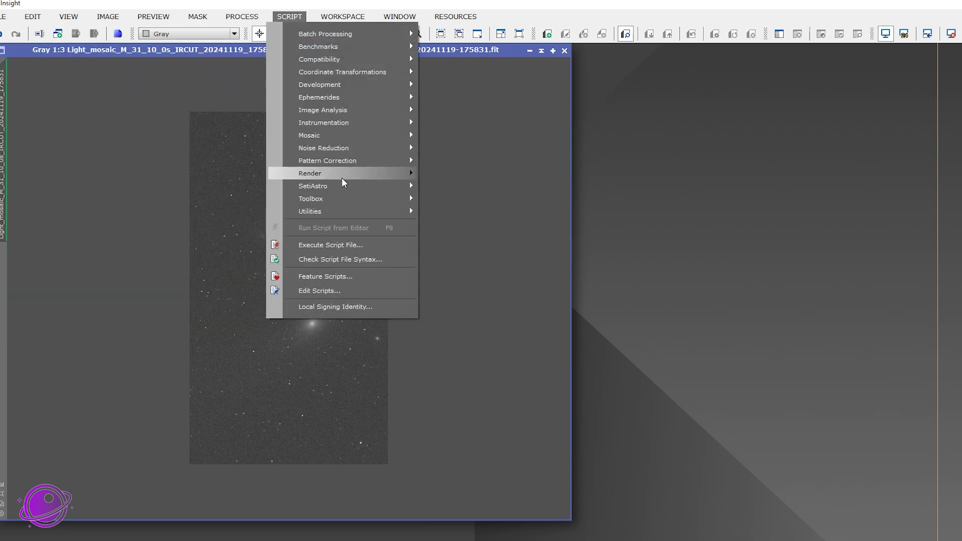
pyautogui.moveTo(339, 174)
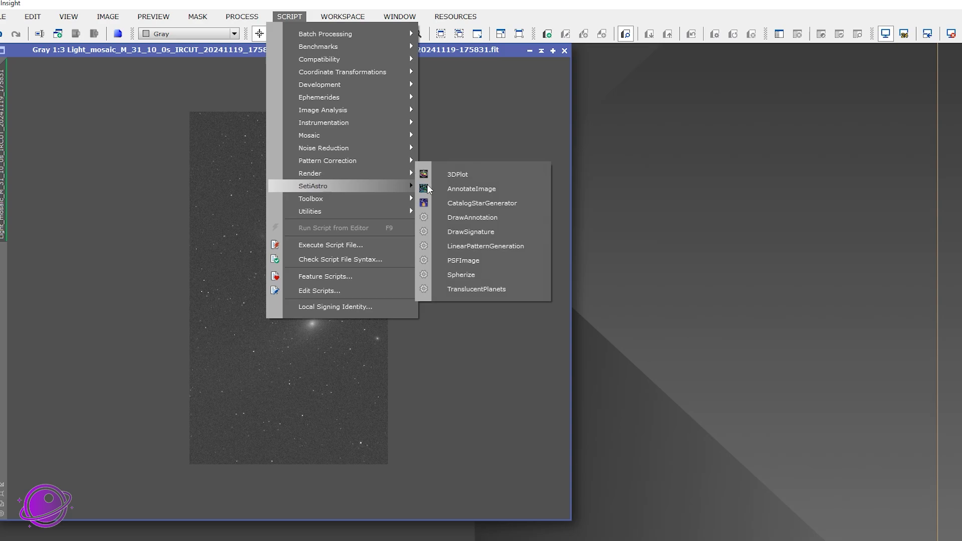
pyautogui.click(485, 203)
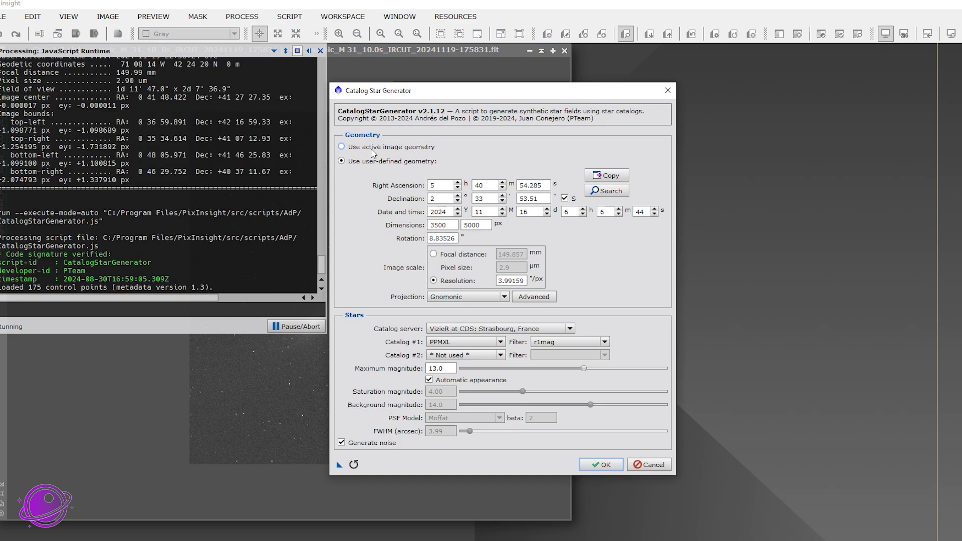
pyautogui.click(342, 147)
pyautogui.click(403, 162)
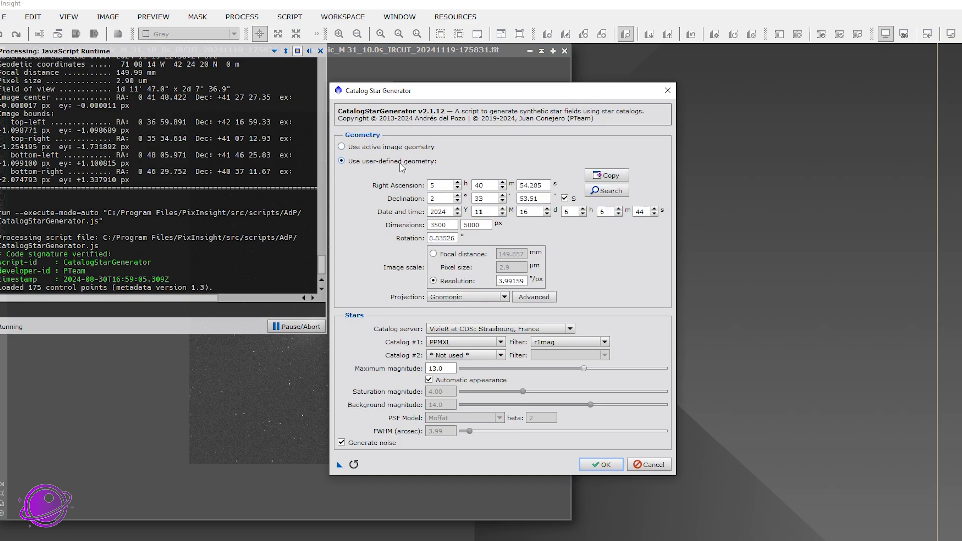
pyautogui.click(400, 148)
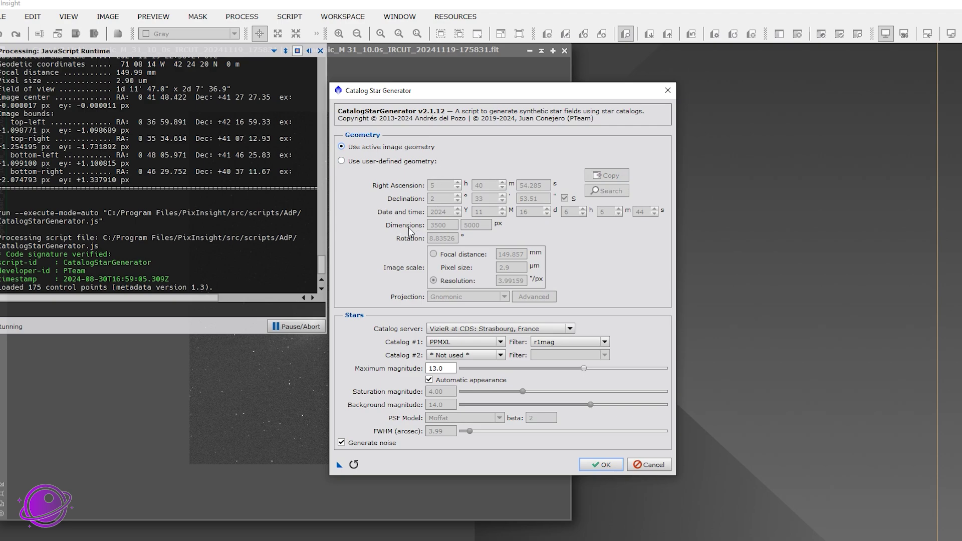
pyautogui.moveTo(428, 90); pyautogui.dragTo(624, 82)
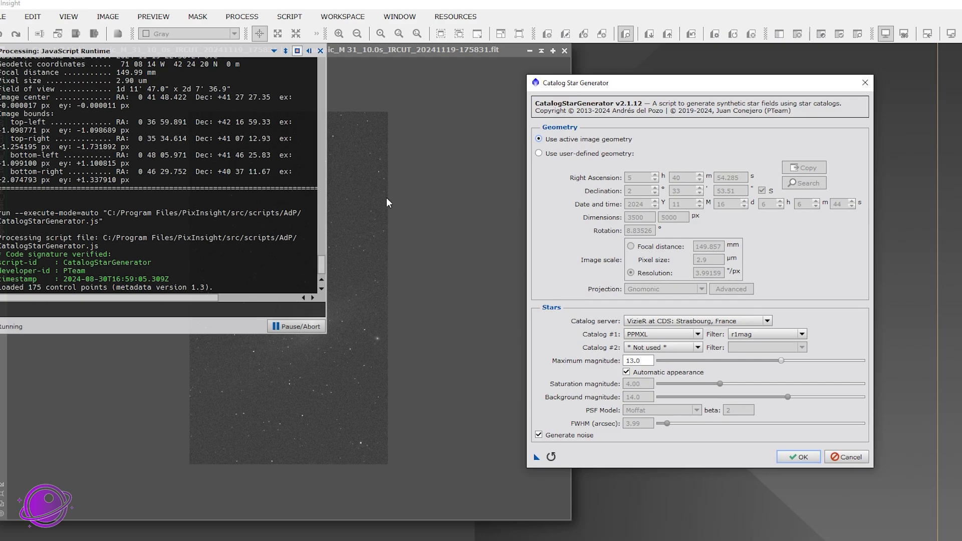
pyautogui.moveTo(644, 83); pyautogui.dragTo(521, 89)
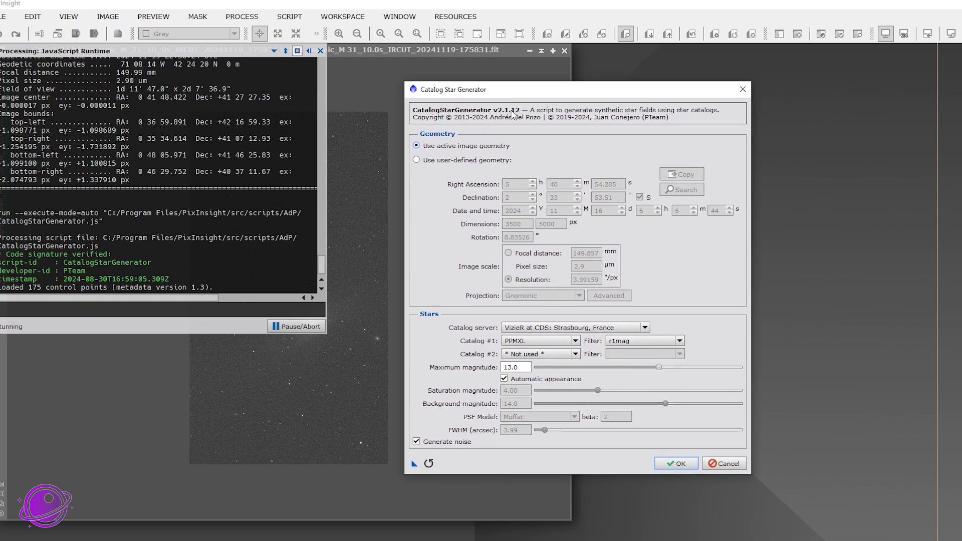
pyautogui.click(445, 162)
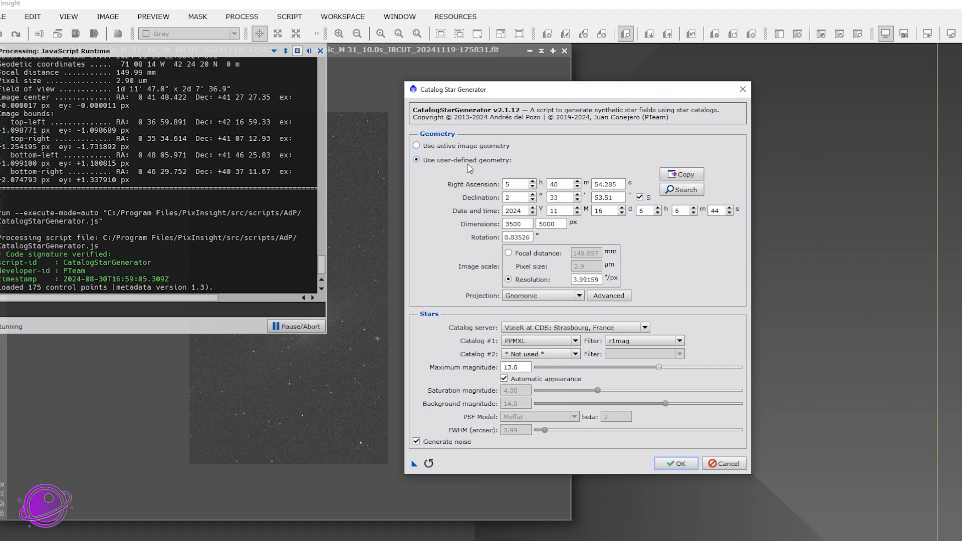
pyautogui.click(690, 180)
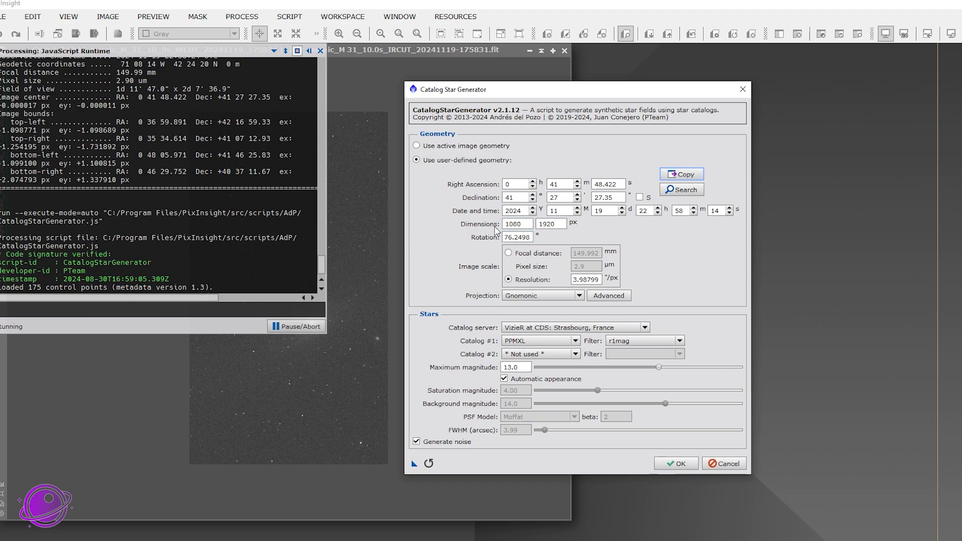
# - Generate a synthetic star field of 3500 by 3500 px with the image scale defined by focal distance and pixel size
pyautogui.doubleClick(513, 224)
pyautogui.write('3500')
pyautogui.press('Tab')
pyautogui.write('3500')
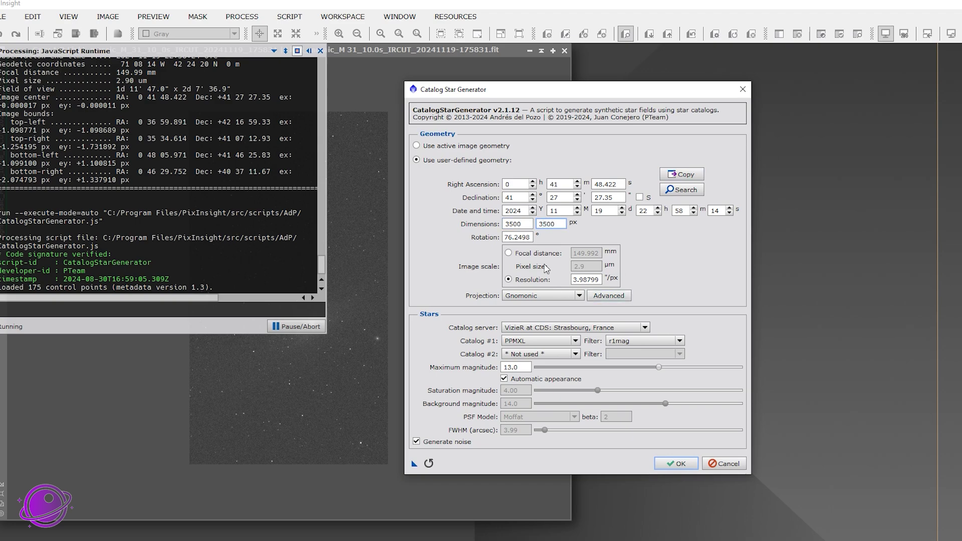
pyautogui.click(512, 255)
pyautogui.moveTo(599, 253); pyautogui.dragTo(579, 253)
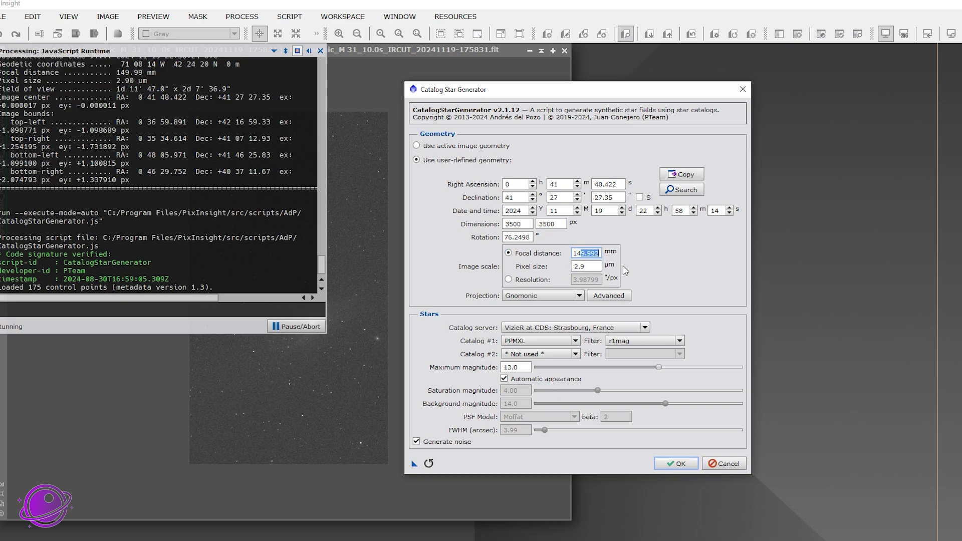
pyautogui.click(585, 267)
pyautogui.click(679, 465)
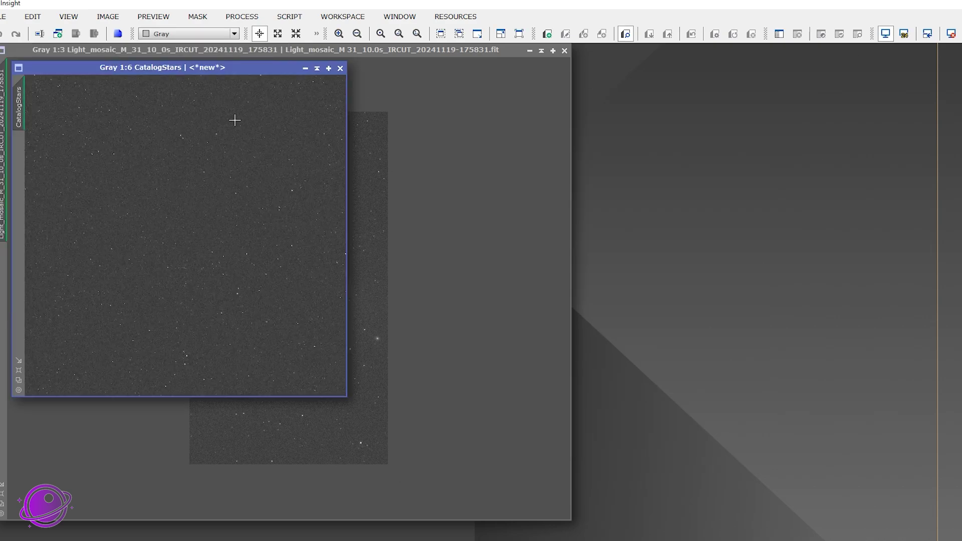
# - Place the CatalogStars image beside the M 31 frame and examine its star field
pyautogui.moveTo(224, 68); pyautogui.dragTo(662, 89)
pyautogui.scroll(2, 654, 384)
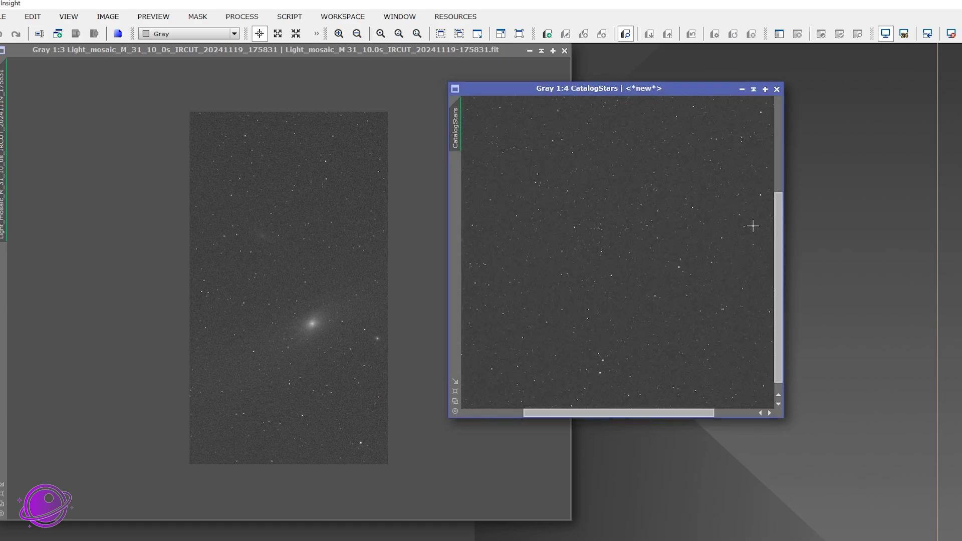
pyautogui.scroll(2, 639, 292)
pyautogui.scroll(-5, 646, 301)
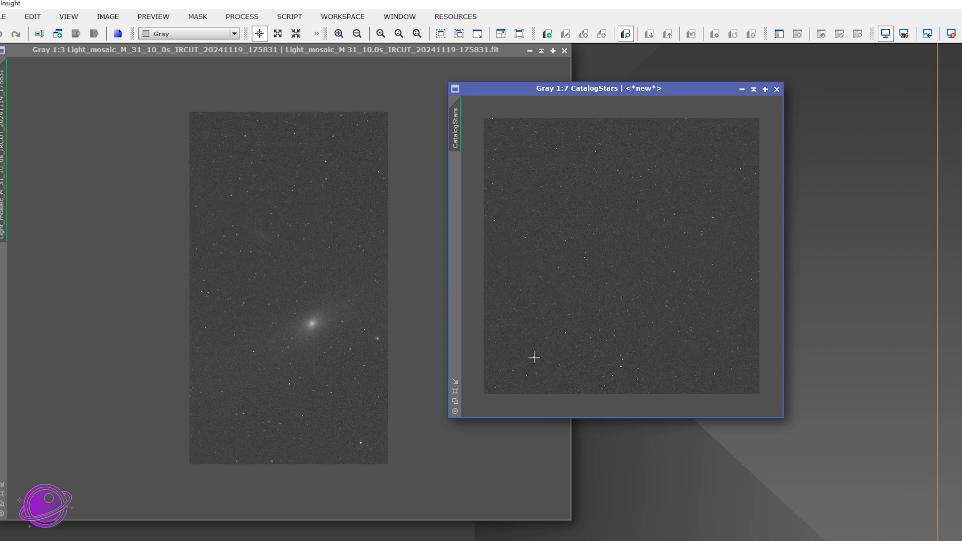
pyautogui.moveTo(558, 89); pyautogui.dragTo(512, 93)
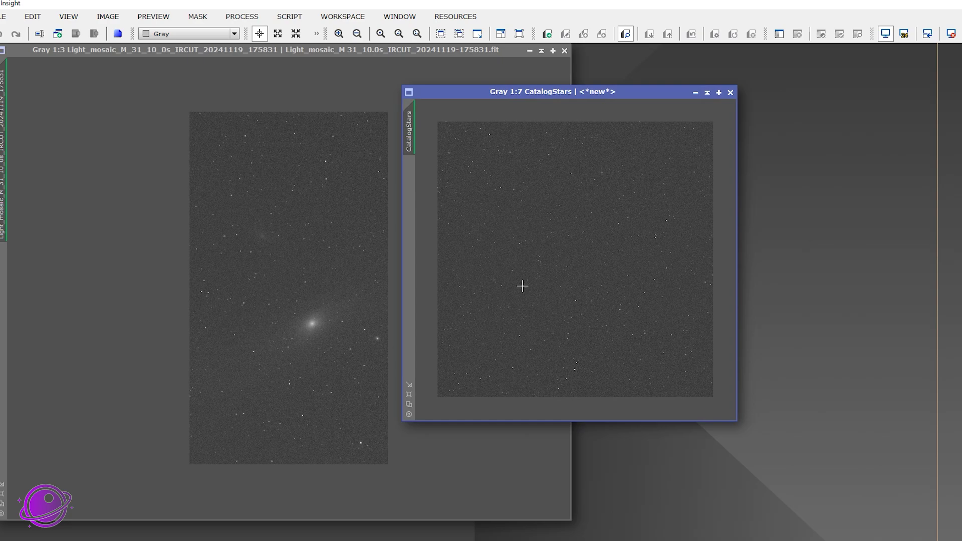
# - Save the catalog star image in XISF format in the M 31_mosaic folder, naming it for the M31 synthetic stars
pyautogui.click(4, 16)
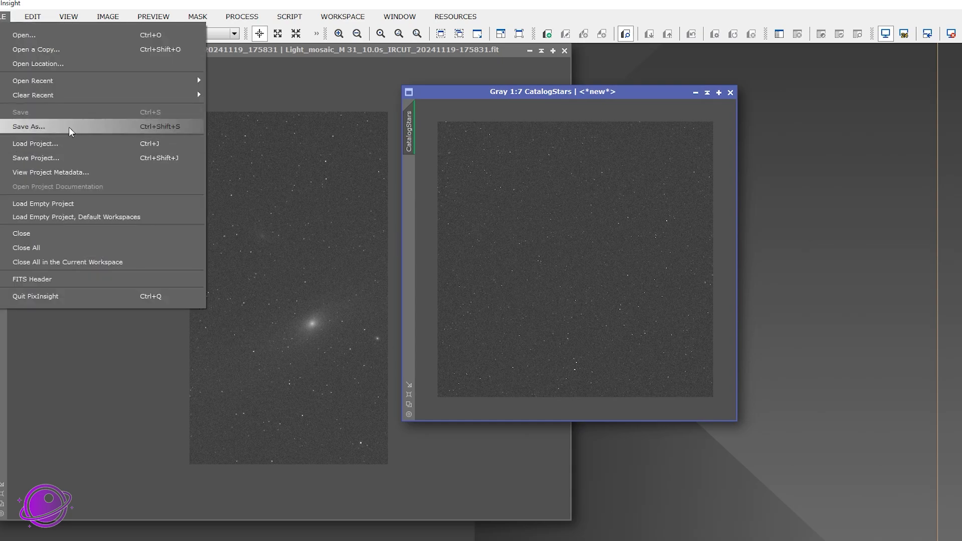
pyautogui.click(30, 127)
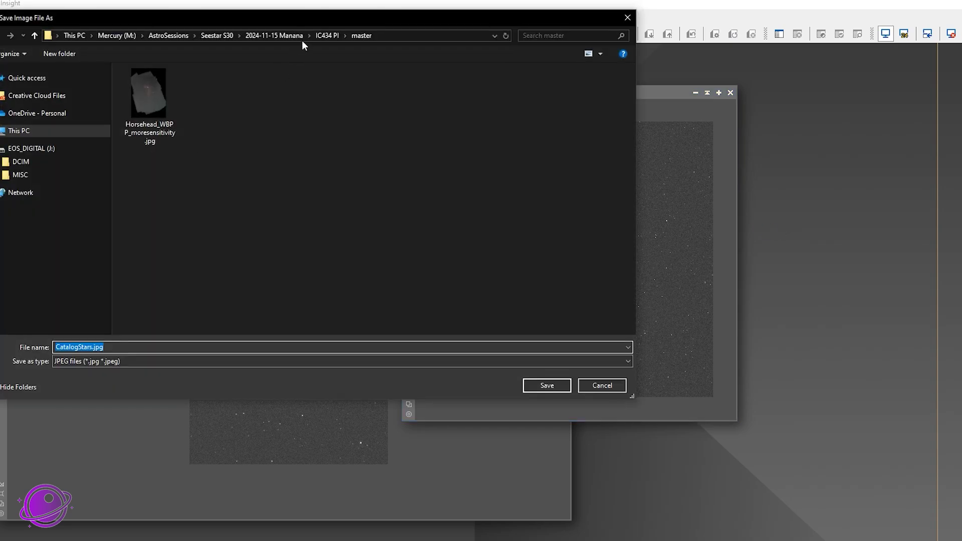
pyautogui.click(227, 35)
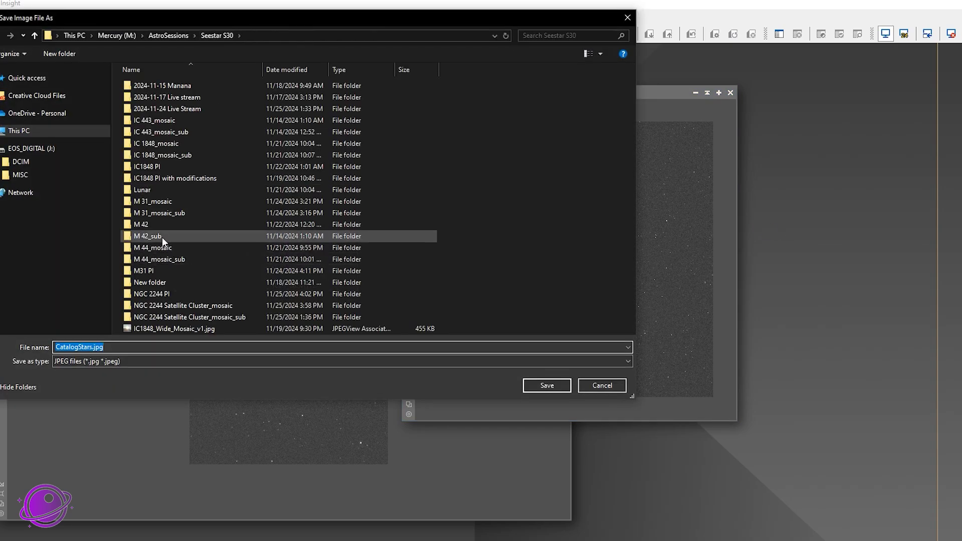
pyautogui.click(154, 274)
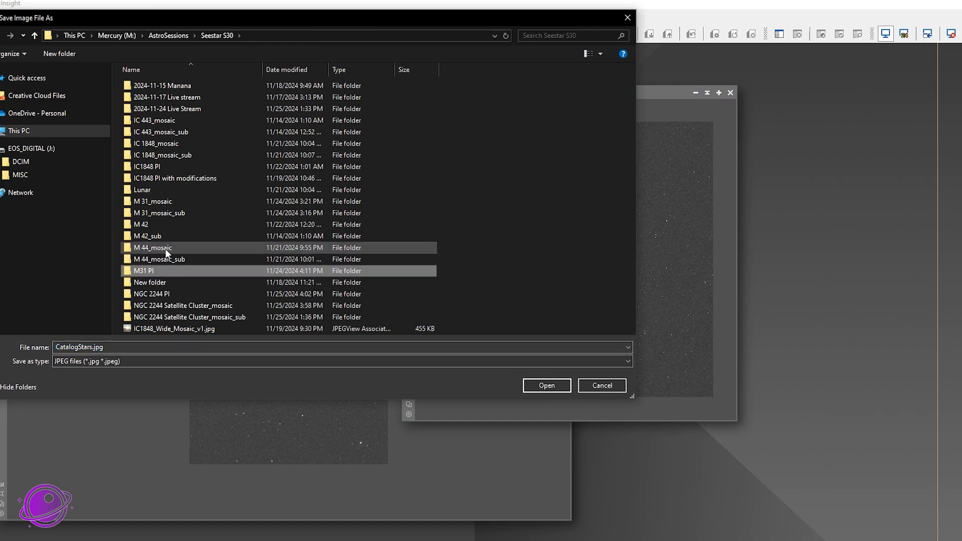
pyautogui.doubleClick(151, 203)
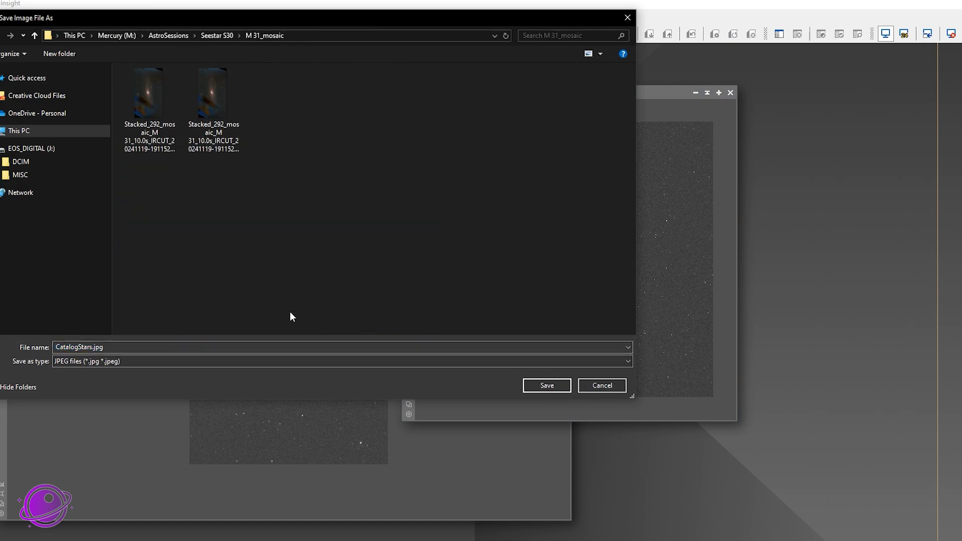
pyautogui.click(156, 360)
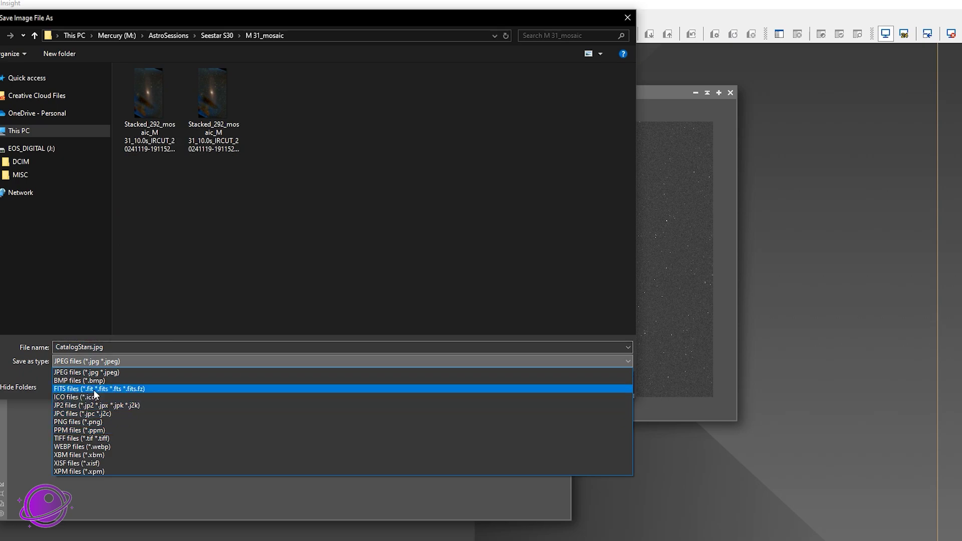
pyautogui.click(80, 462)
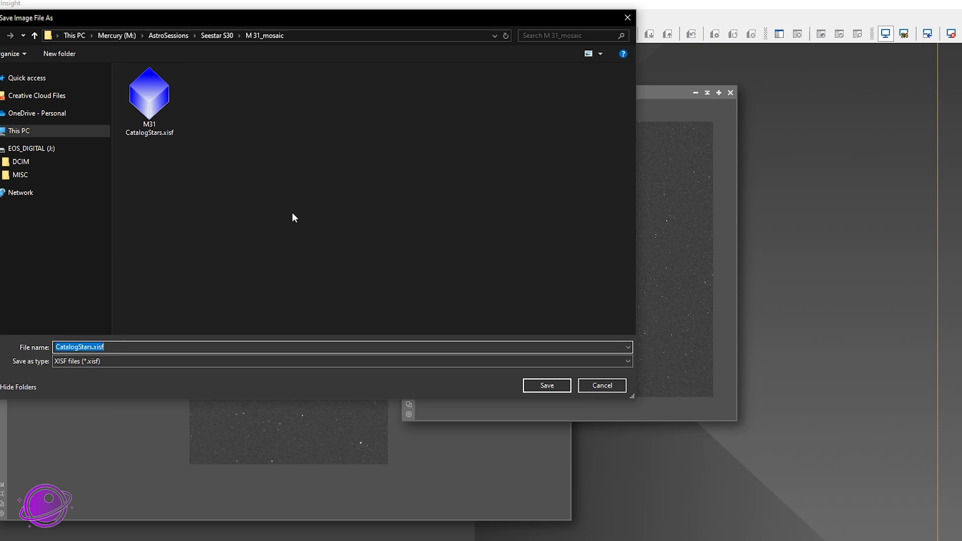
pyautogui.write('M31')
pyautogui.write('thetic stars')
pyautogui.press('Return')
# - Close the synthetic star image and the M 31 frame, discarding the frame's unsaved changes
pyautogui.click(730, 92)
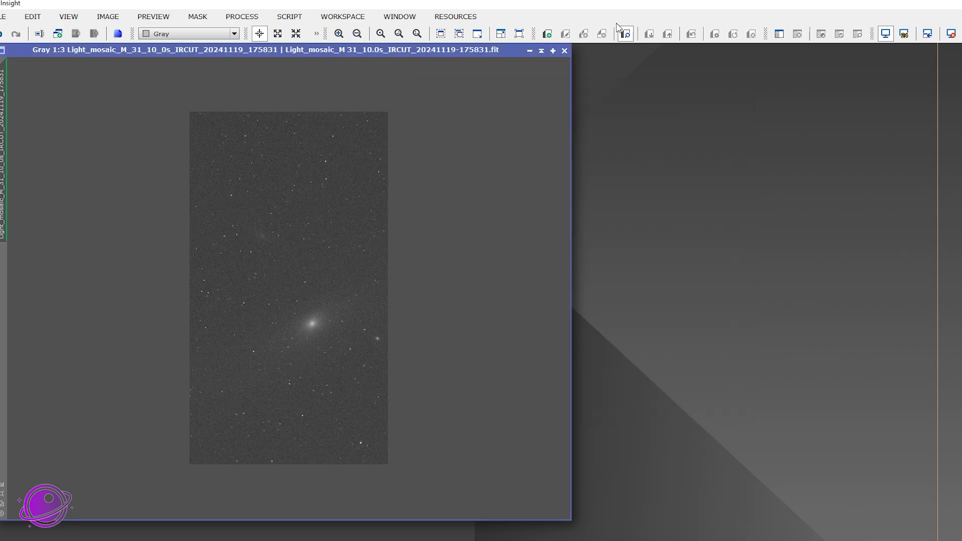
pyautogui.click(564, 50)
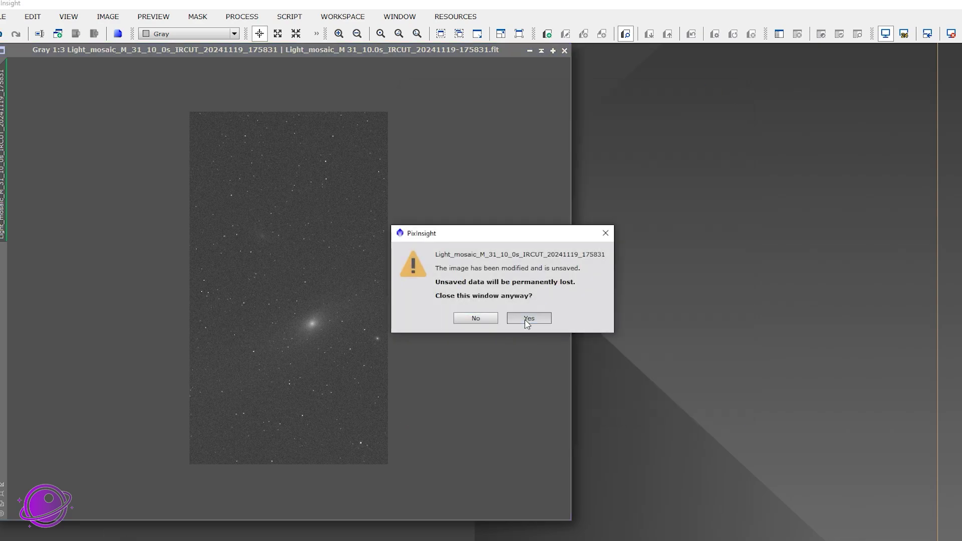
pyautogui.click(525, 320)
# - Switch to File Explorer and check the contents of the M 31_mosaic folder in Seestar S30
pyautogui.click(30, 521)
pyautogui.click(112, 229)
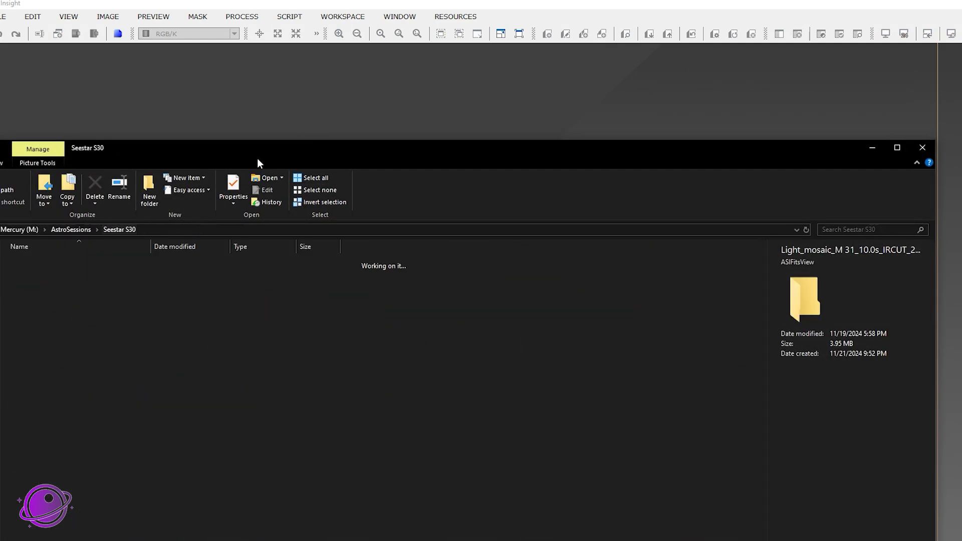
pyautogui.doubleClick(167, 149)
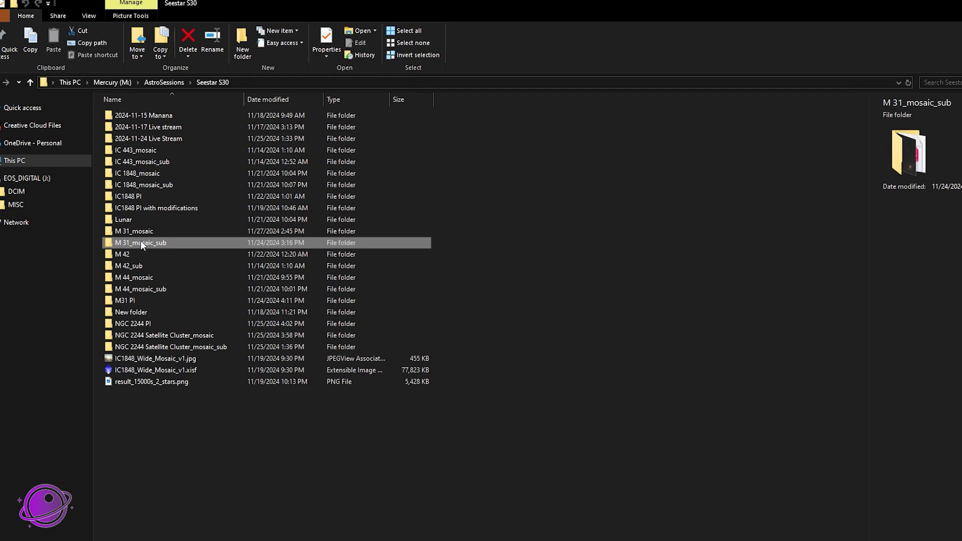
pyautogui.doubleClick(150, 232)
pyautogui.click(189, 135)
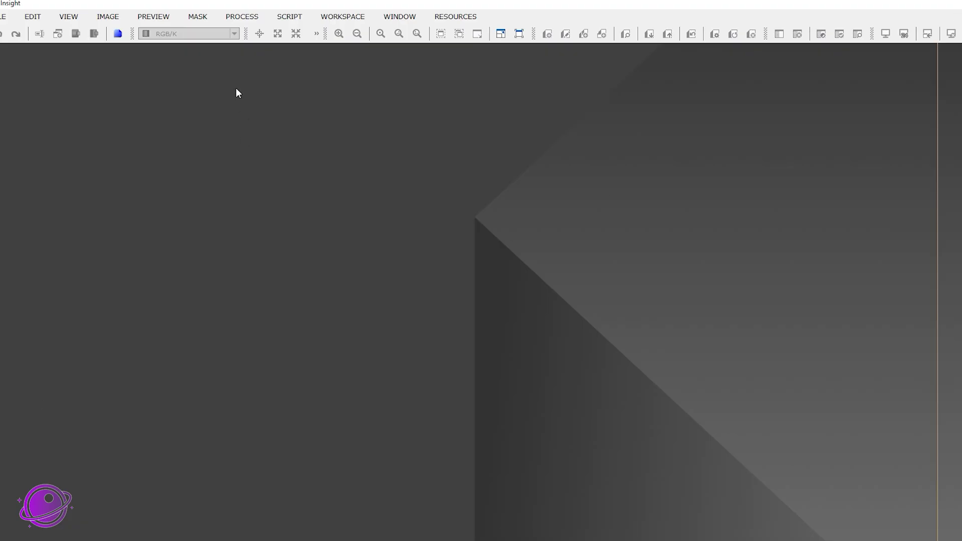
# - Start the WeightedBatchPreprocessing script and clear the IC 434 light frames left from the previous session
pyautogui.click(289, 18)
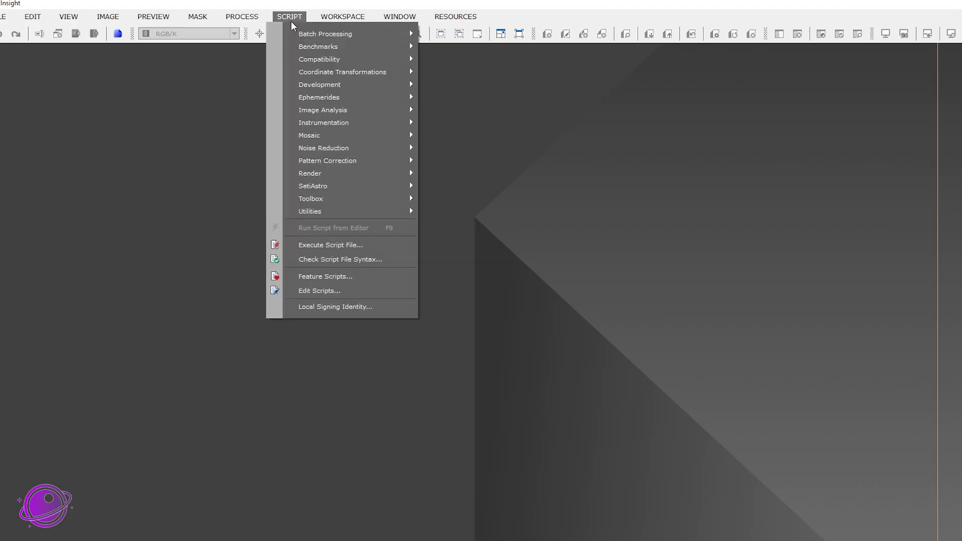
pyautogui.moveTo(320, 34)
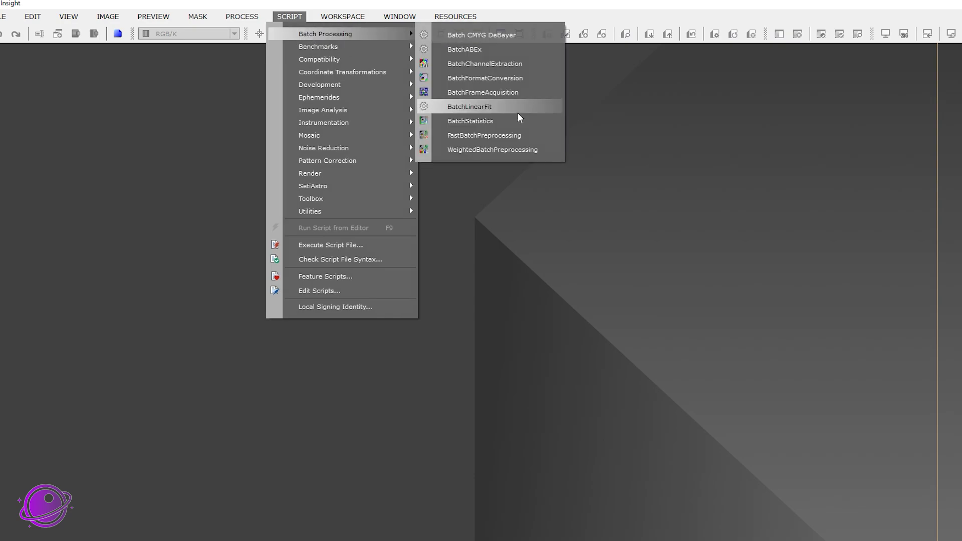
pyautogui.click(502, 154)
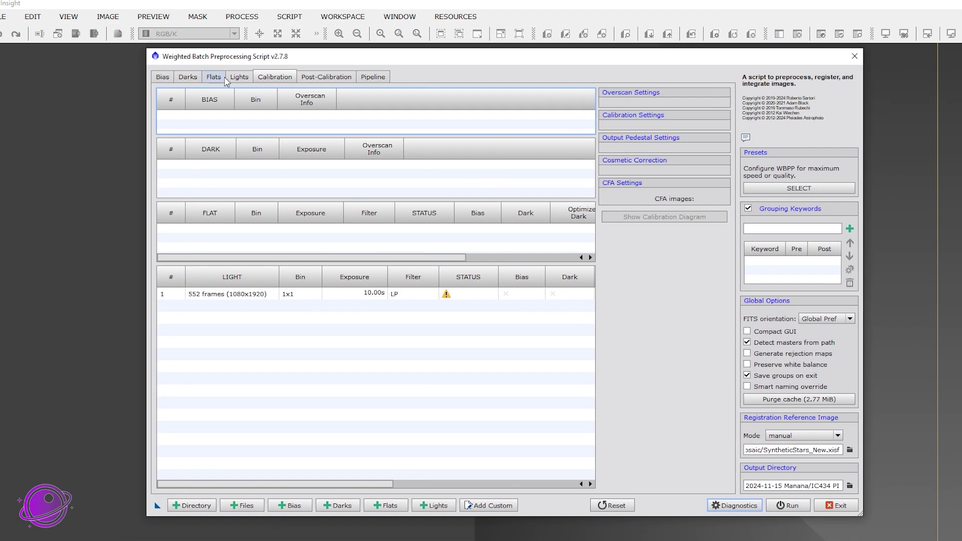
pyautogui.click(239, 76)
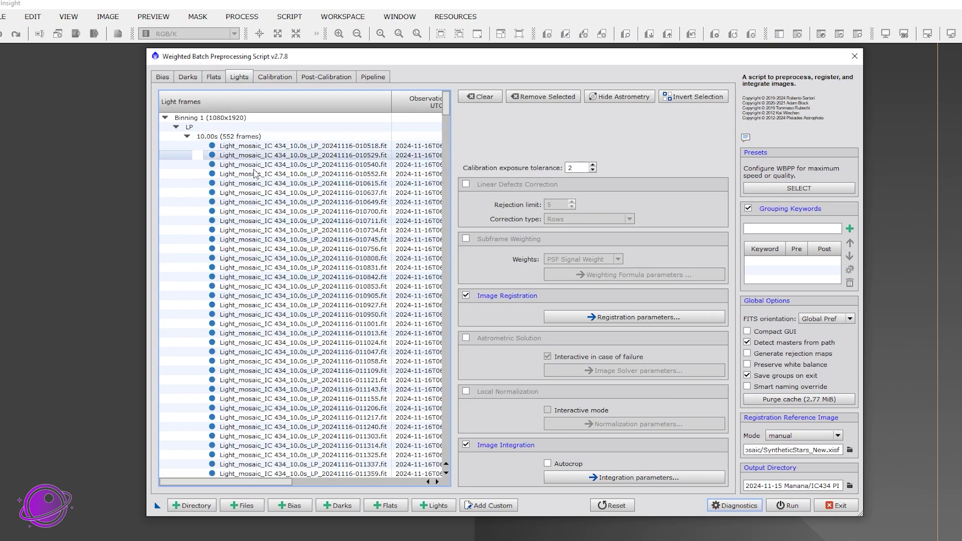
pyautogui.click(485, 99)
# - Add all FITS files from the M 31_mosaic_sub folder in Seestar S30 as light frames
pyautogui.click(434, 505)
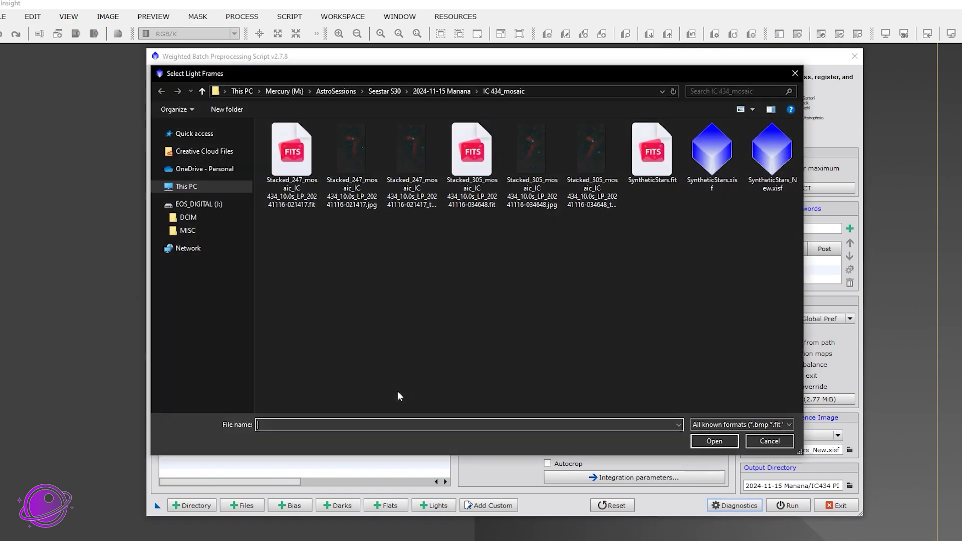
pyautogui.click(384, 91)
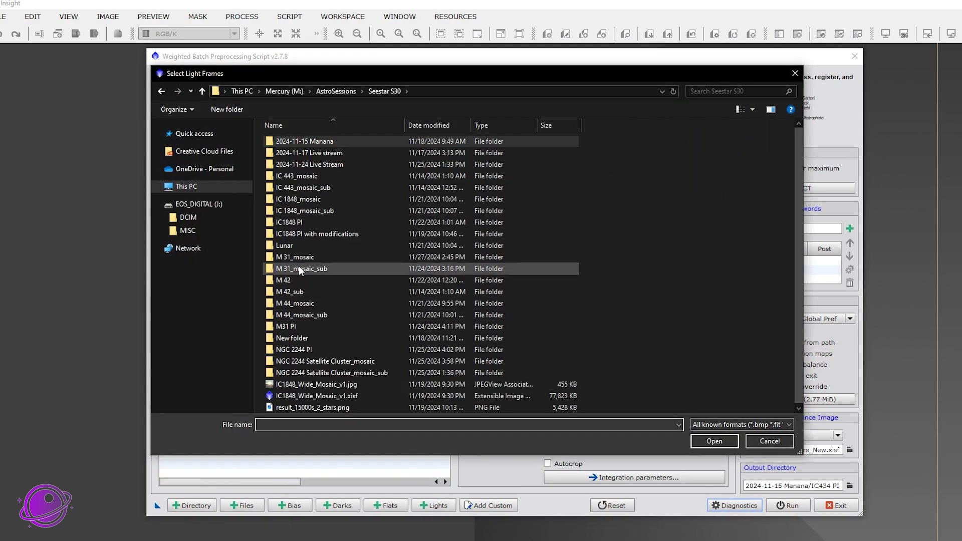
pyautogui.doubleClick(299, 269)
pyautogui.click(710, 425)
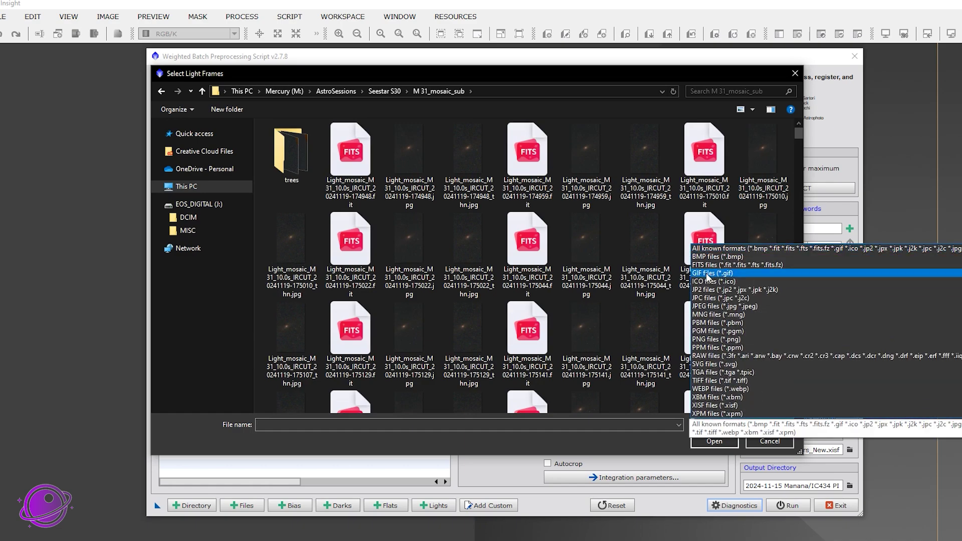
pyautogui.click(722, 265)
pyautogui.hotkey('ctrl', 'a')
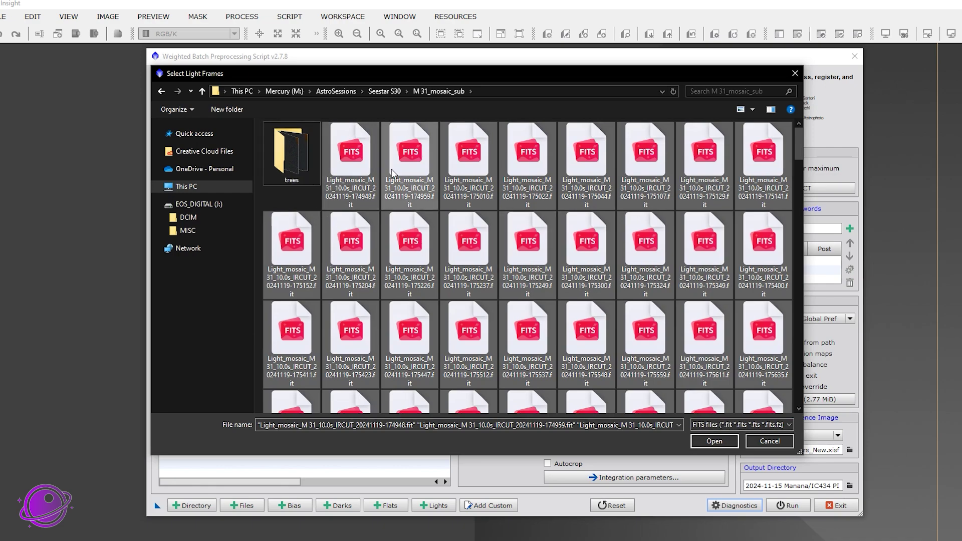
pyautogui.click(701, 442)
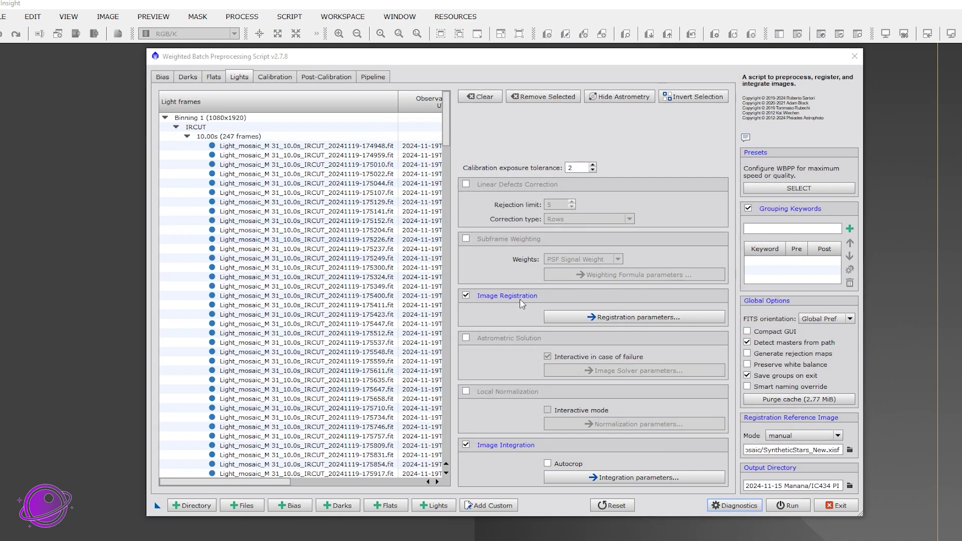
# - Enable triangle similarity in the image registration parameters
pyautogui.click(575, 318)
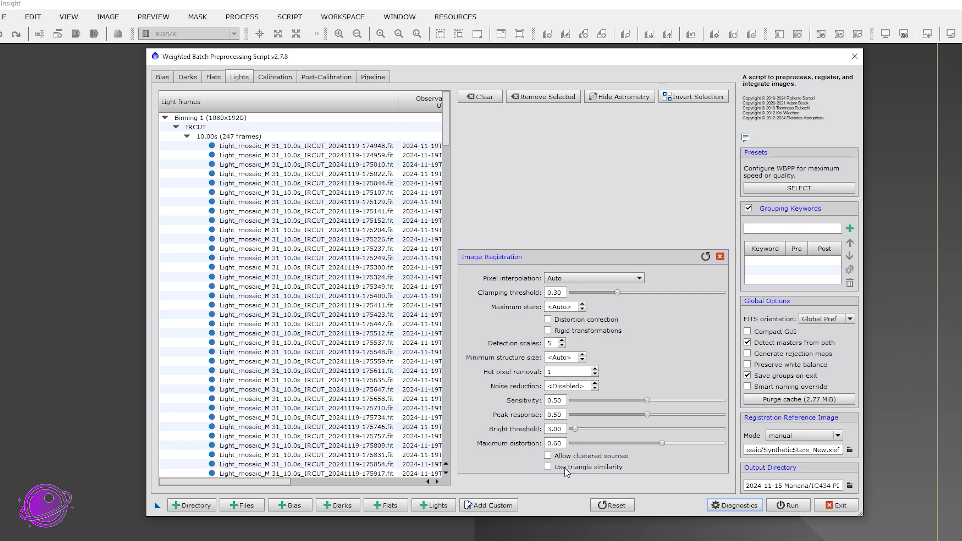
pyautogui.click(548, 467)
# - Try registration sensitivity 0.97, peak response 0.85 and noise reduction 2, and reset the registration parameters to their defaults
pyautogui.moveTo(646, 400); pyautogui.dragTo(720, 399)
pyautogui.moveTo(647, 415); pyautogui.dragTo(700, 420)
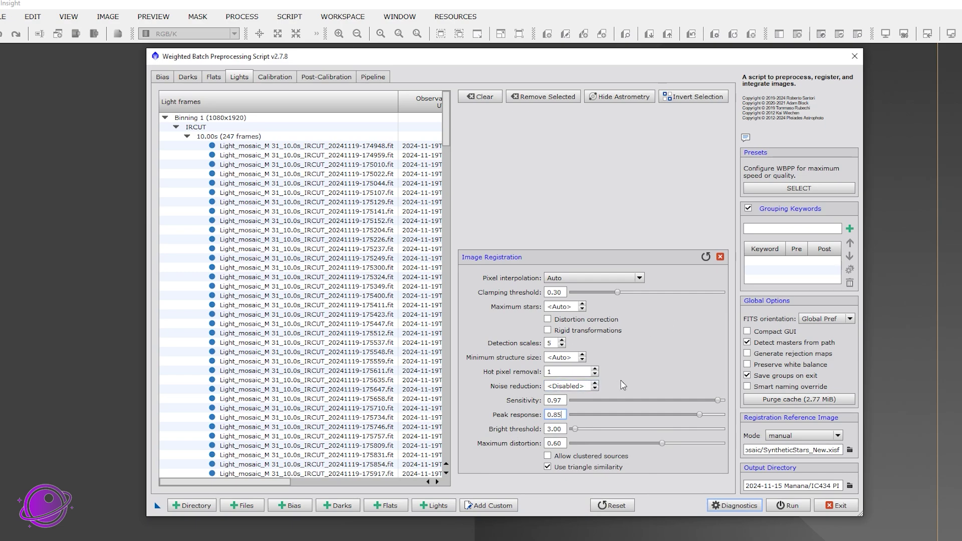
pyautogui.click(594, 383)
pyautogui.click(594, 383)
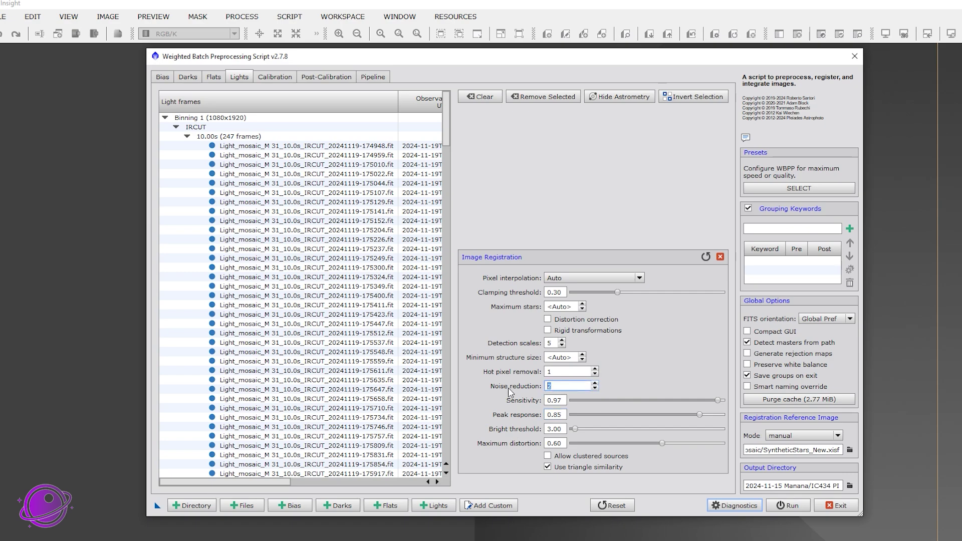
pyautogui.click(595, 389)
pyautogui.click(594, 389)
pyautogui.click(706, 258)
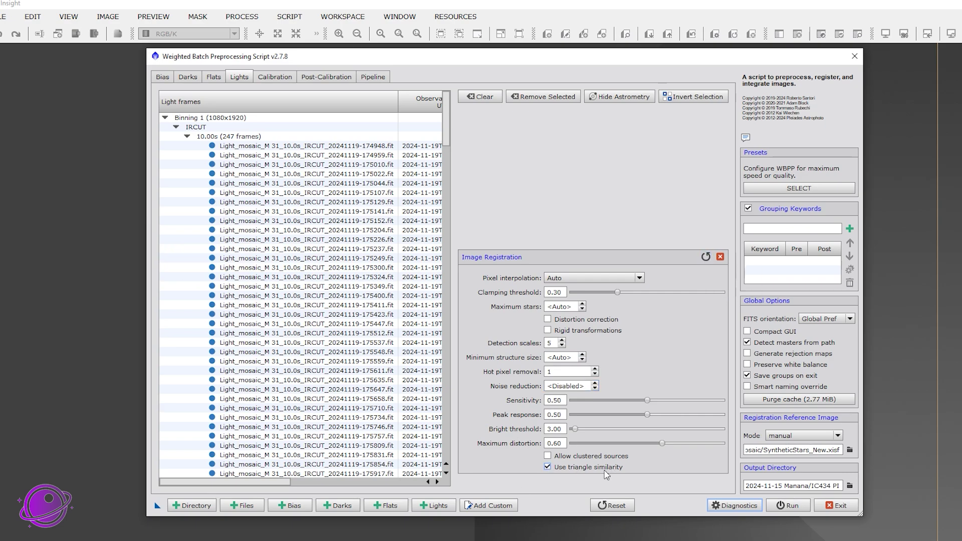
# - Review the light group's calibration and post-calibration settings, and refresh the pipeline's operation list by switching Image Integration off and on
pyautogui.click(275, 76)
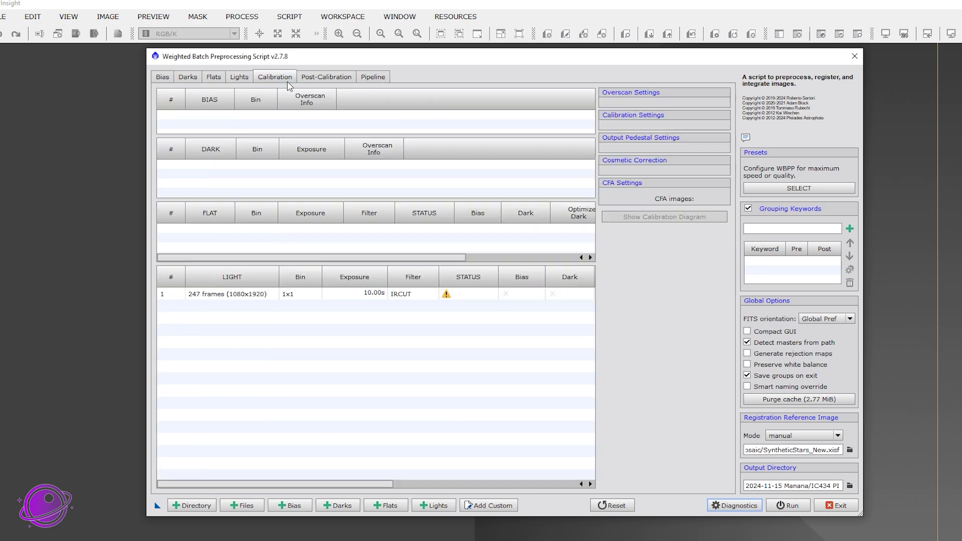
pyautogui.click(314, 298)
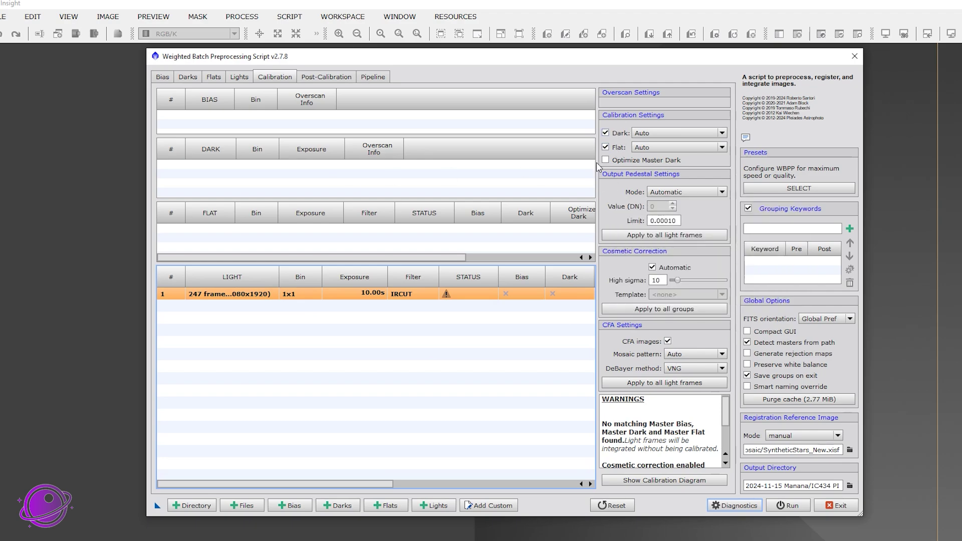
pyautogui.click(337, 79)
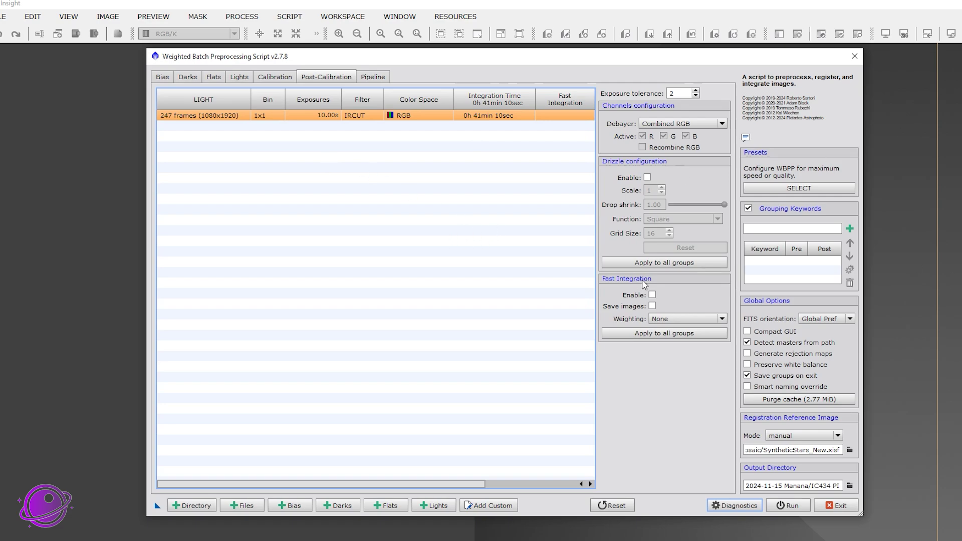
pyautogui.click(362, 79)
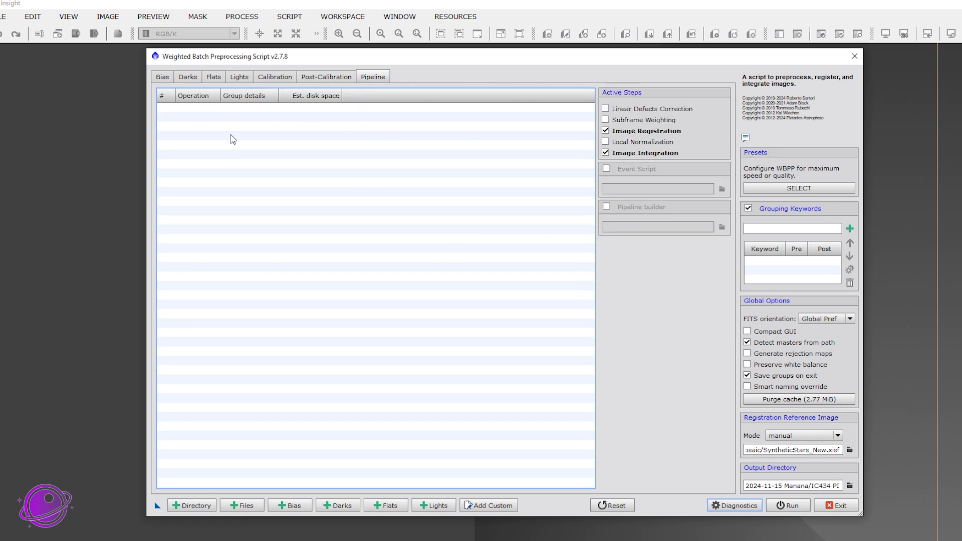
pyautogui.click(606, 153)
pyautogui.click(605, 152)
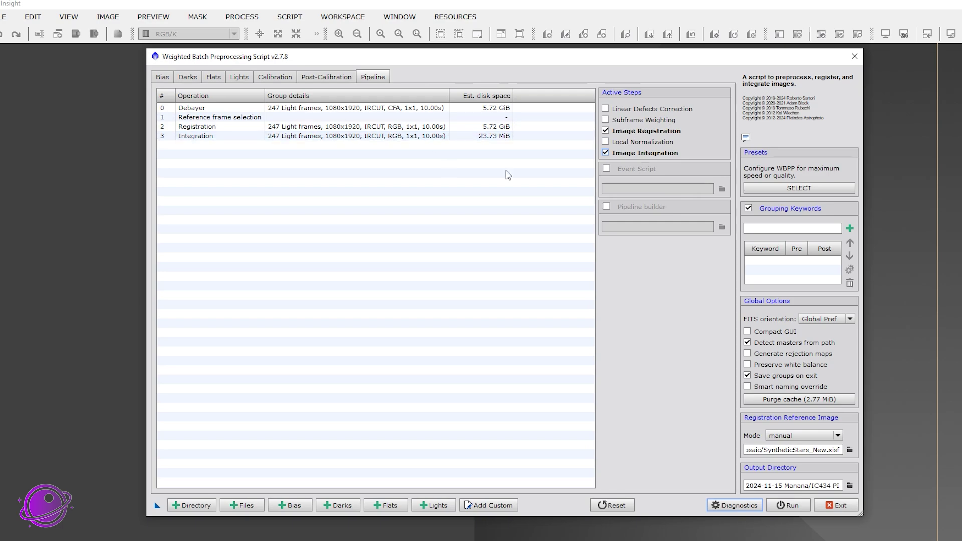
# - Compare the pipeline operations with the registration reference mode set to auto, and return the mode to manual
pyautogui.click(807, 436)
pyautogui.click(792, 445)
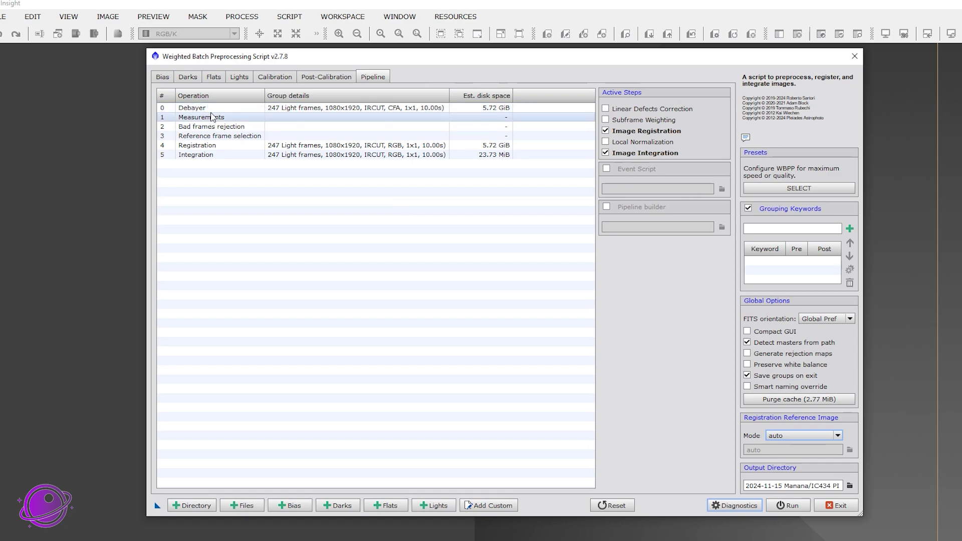
pyautogui.click(216, 136)
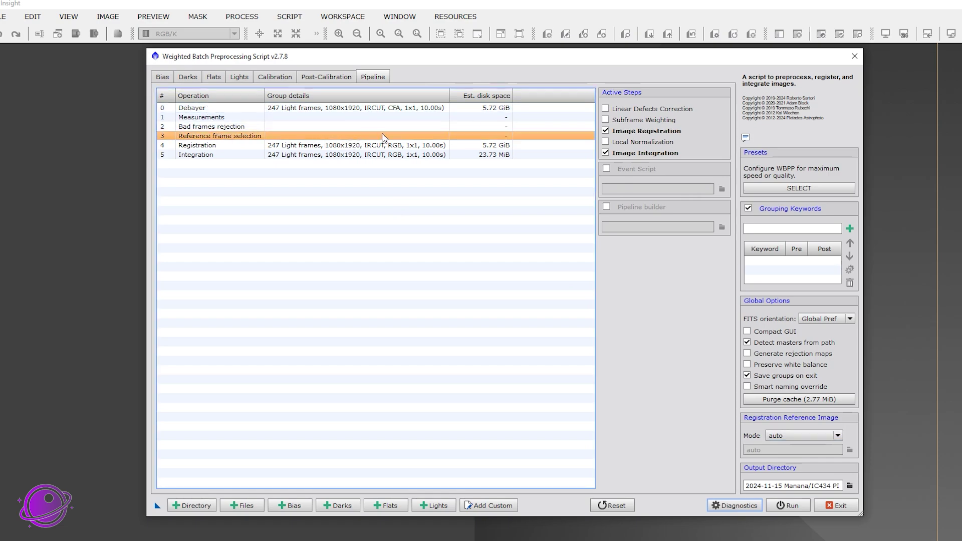
pyautogui.click(837, 435)
pyautogui.click(789, 449)
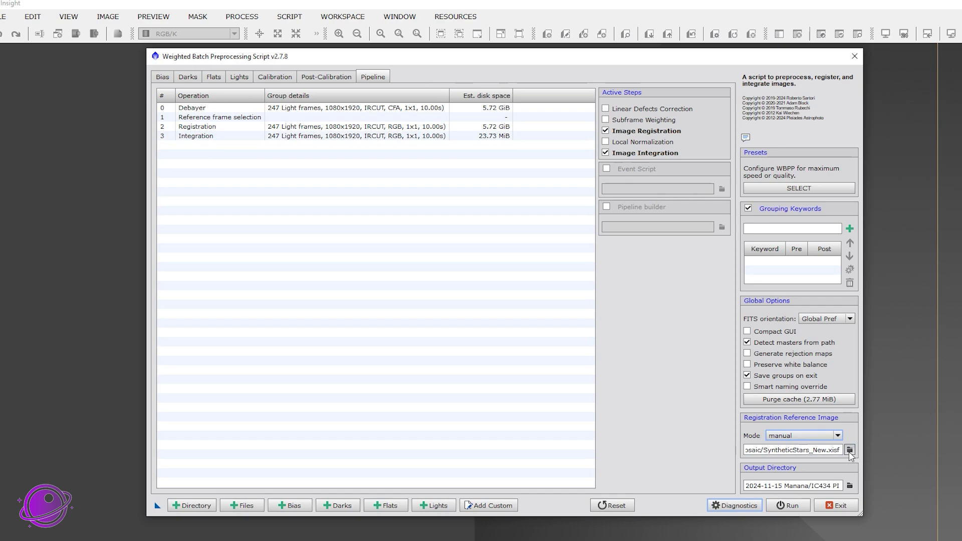
# - Select M31- synthetic stars.xisf from the M 31_mosaic folder as the registration reference image
pyautogui.click(850, 450)
pyautogui.click(385, 91)
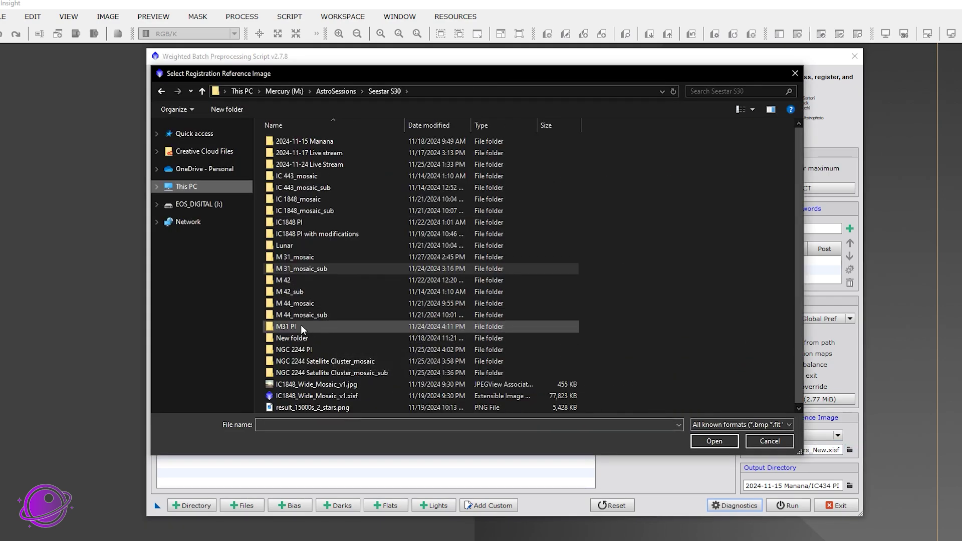
pyautogui.doubleClick(300, 254)
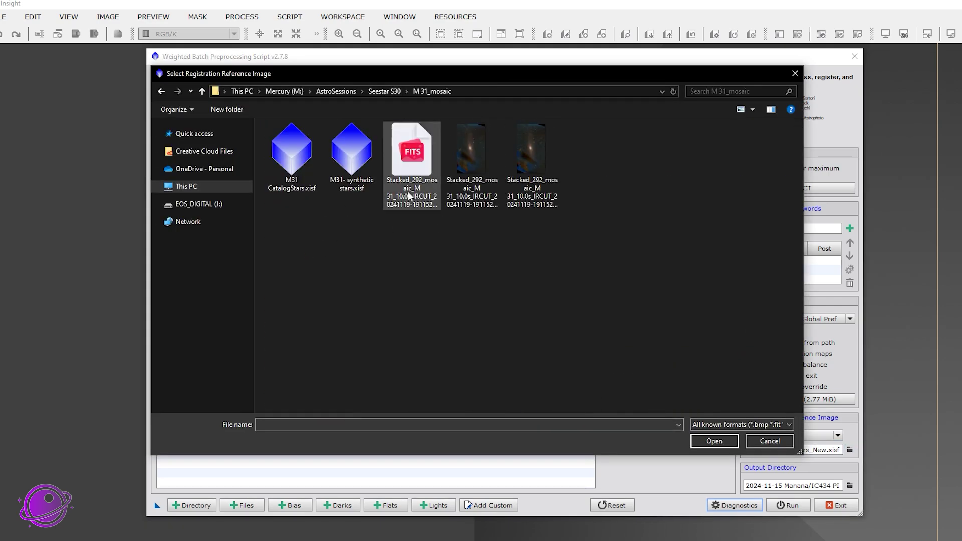
pyautogui.click(361, 194)
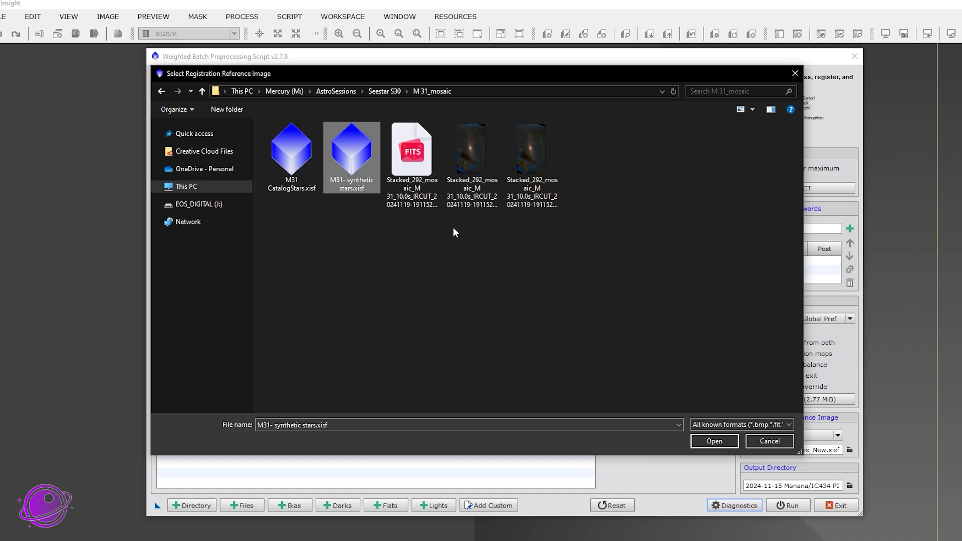
pyautogui.click(714, 440)
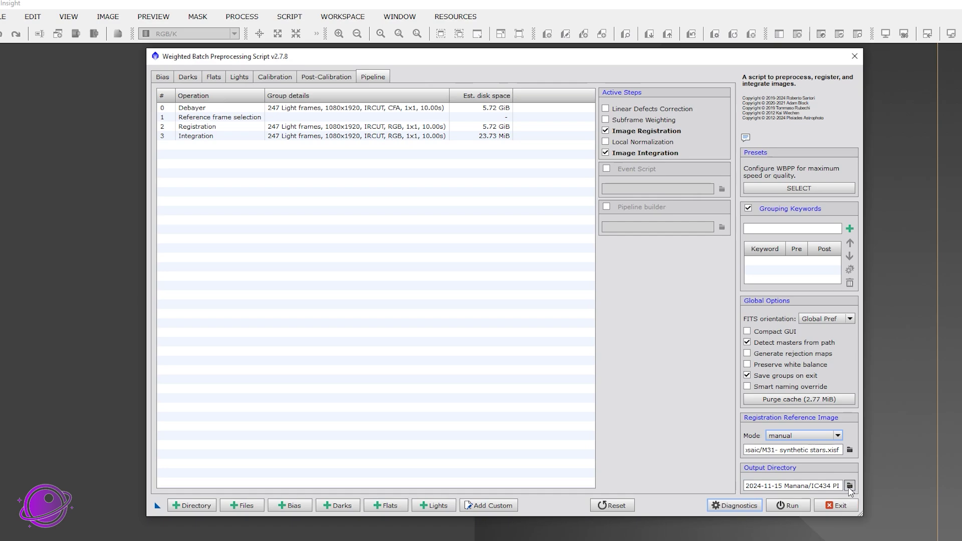
# - Set the output directory to the M31 PI folder in Seestar S30
pyautogui.click(850, 485)
pyautogui.click(384, 91)
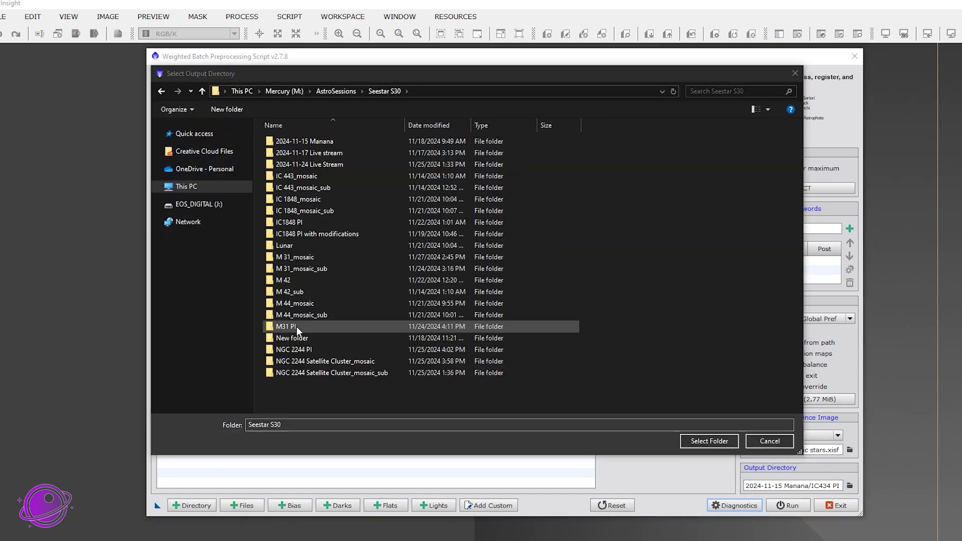
pyautogui.click(286, 326)
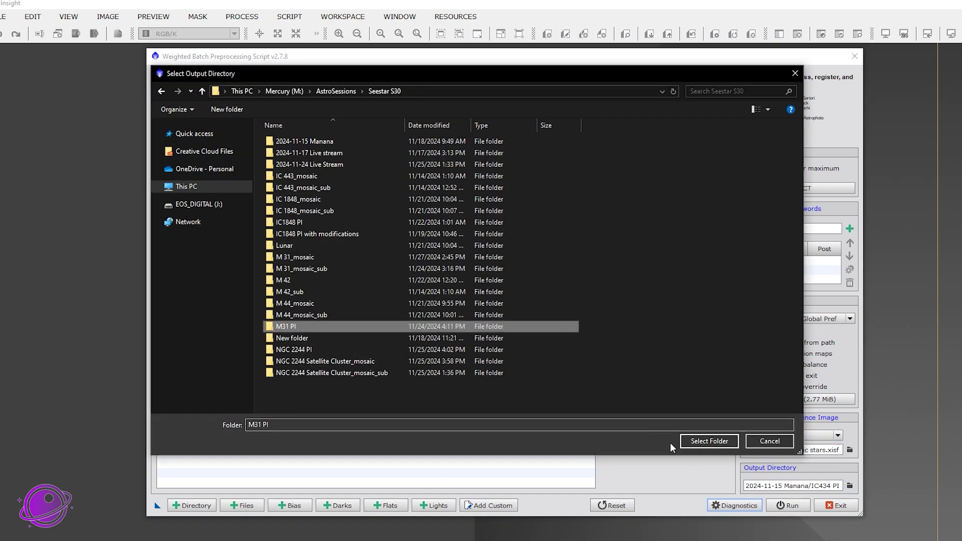
pyautogui.click(692, 443)
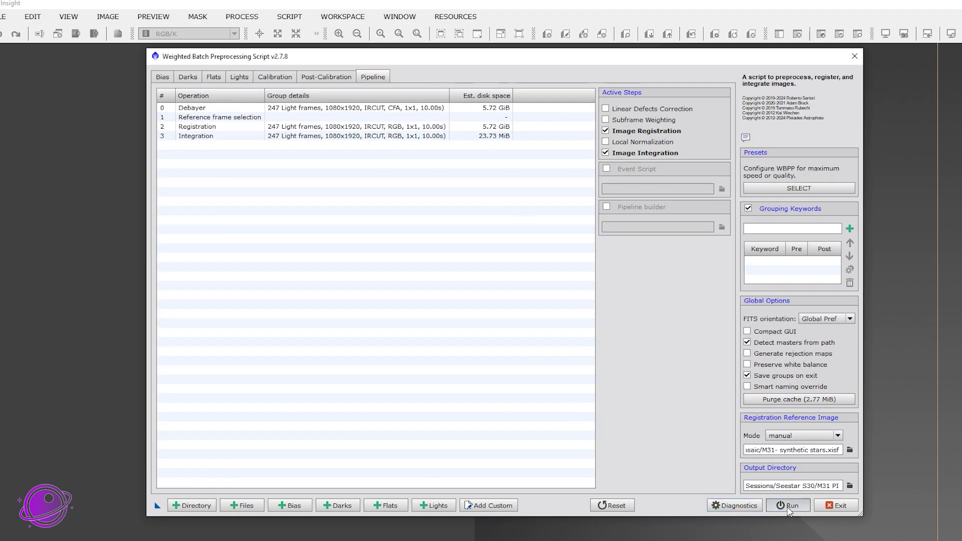
# - Run the preprocessing, continue past the diagnostic messages and move the execution monitor clear of the process console
pyautogui.click(788, 506)
pyautogui.scroll(-1, 512, 317)
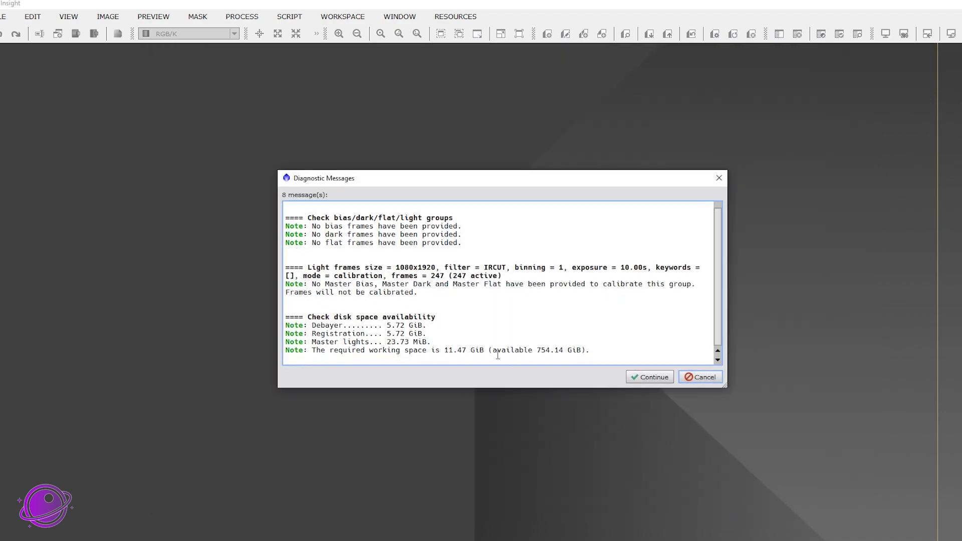
pyautogui.click(644, 378)
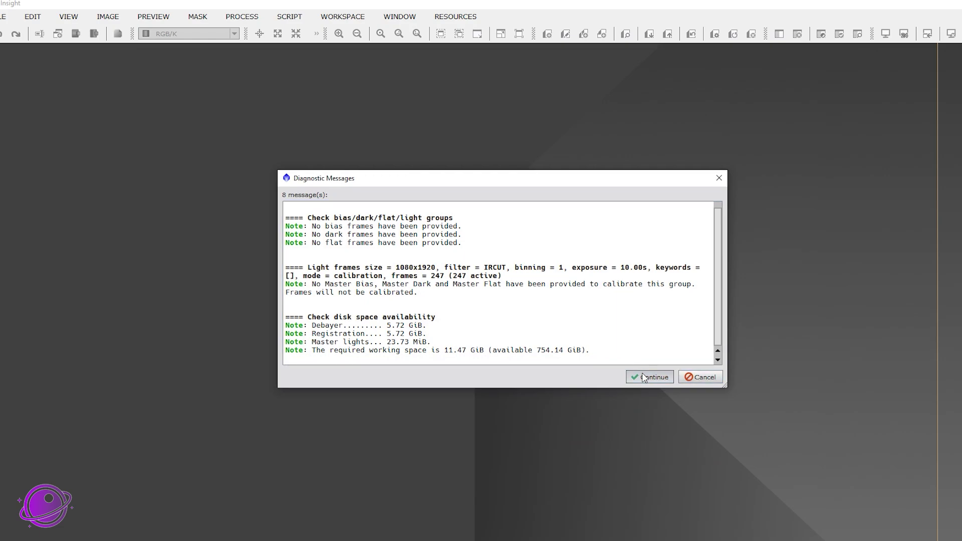
pyautogui.click(659, 380)
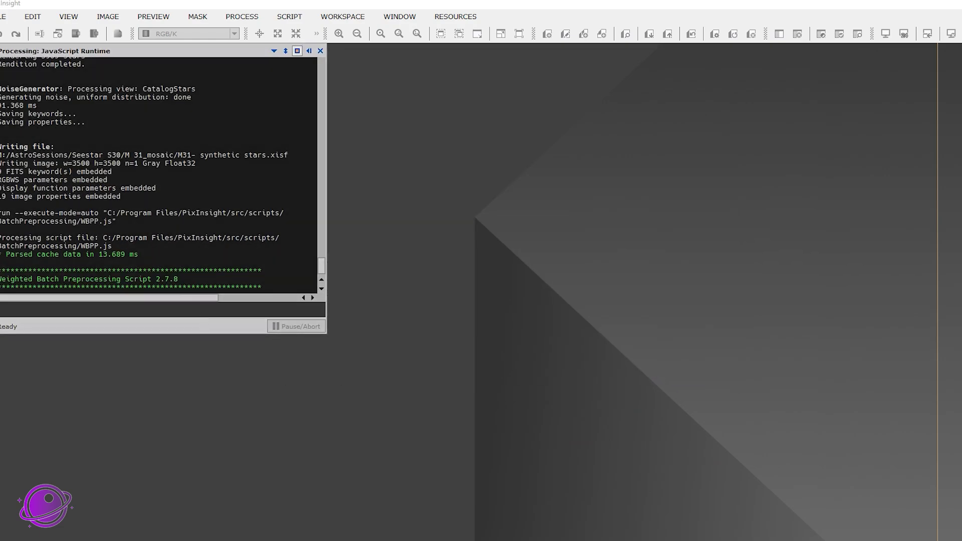
pyautogui.moveTo(670, 179); pyautogui.dragTo(656, 199)
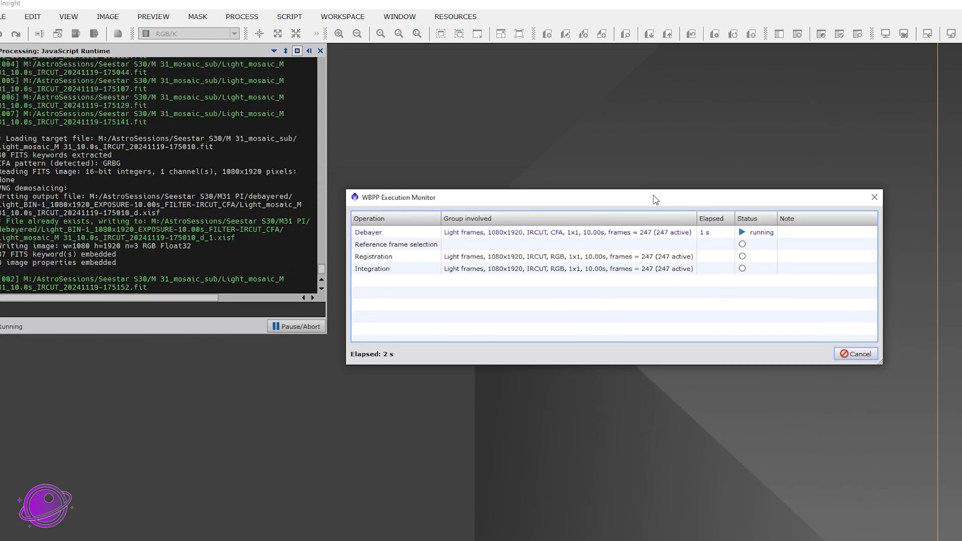
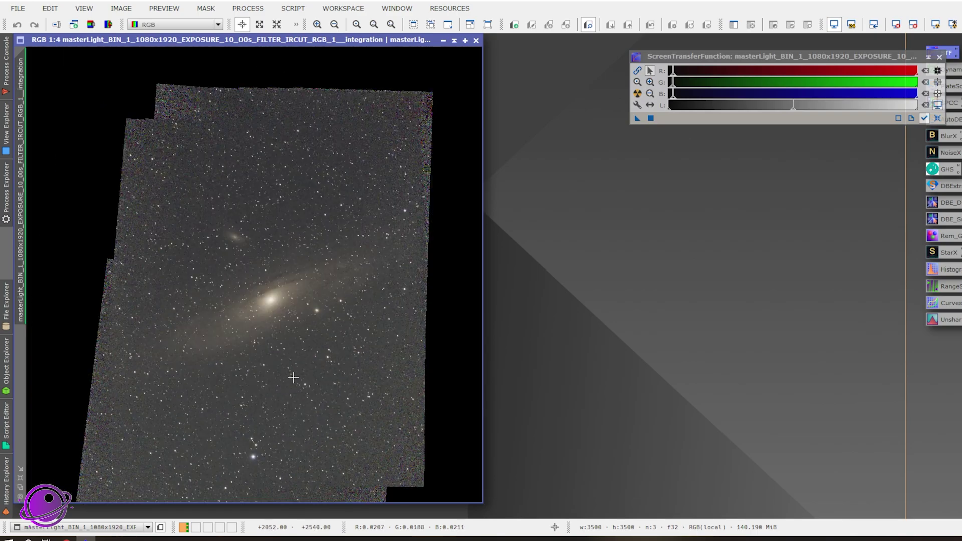
# - Show the whole integrated M 31 master and open Seestar's own Stacked_292 M 31 mosaic FITS file beside it
pyautogui.scroll(-1, 293, 377)
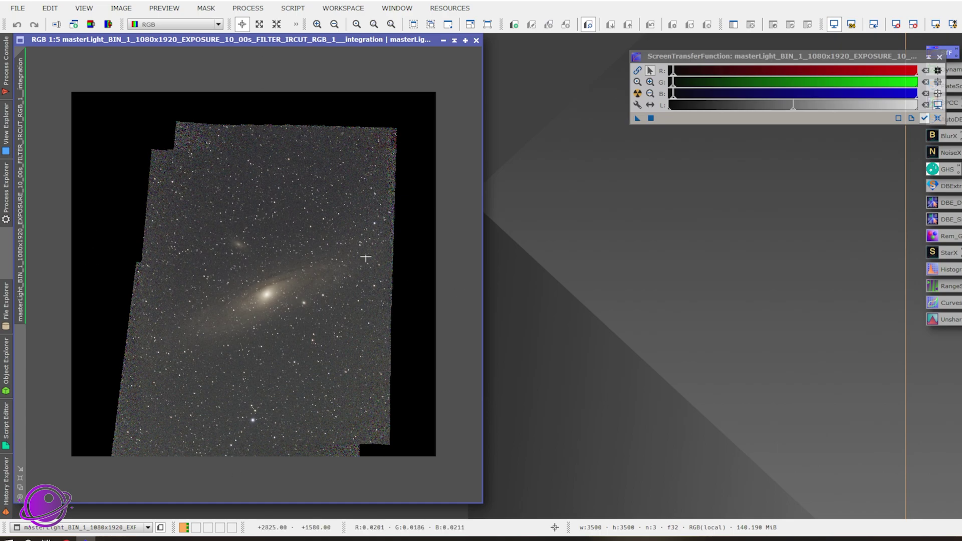
pyautogui.moveTo(708, 63); pyautogui.dragTo(643, 61)
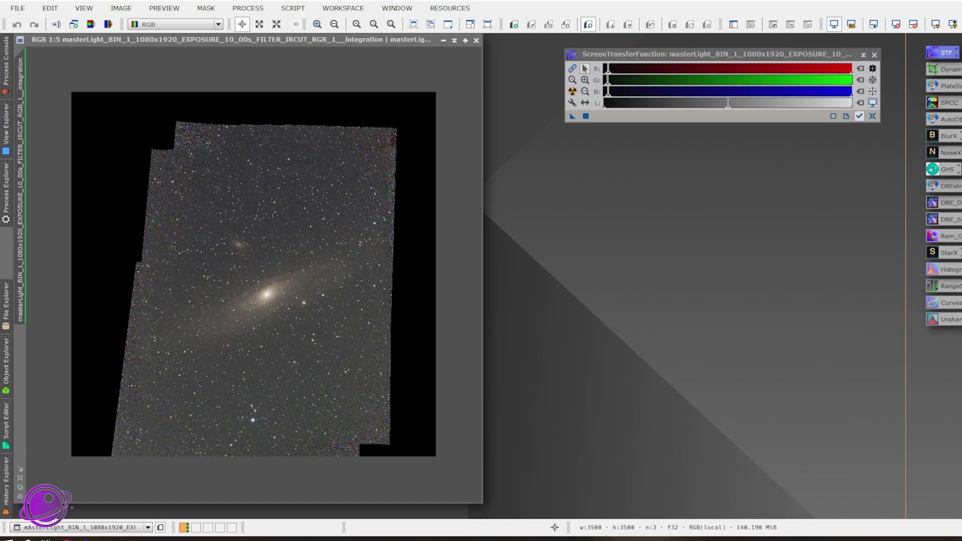
pyautogui.moveTo(20, 300); pyautogui.dragTo(634, 248)
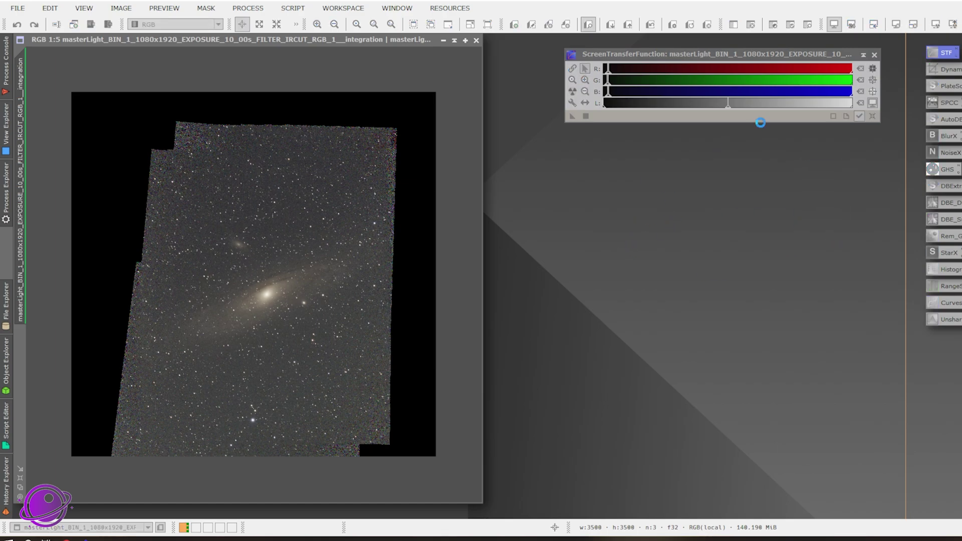
pyautogui.moveTo(76, 62); pyautogui.dragTo(633, 62)
# - Apply an automatic screen stretch to the Stacked_292 M 31 mosaic and close ScreenTransferFunction
pyautogui.doubleClick(942, 53)
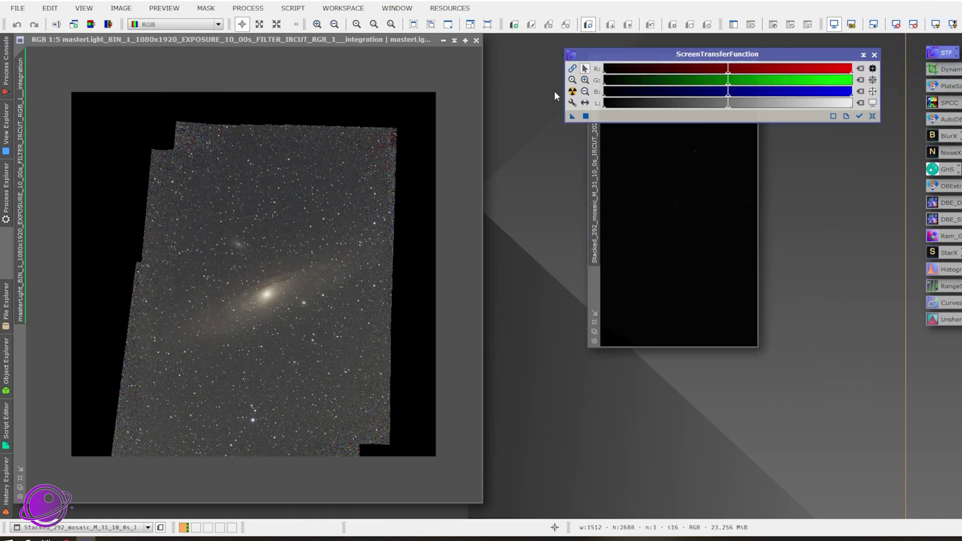
pyautogui.hotkey('ctrl', 'a')
pyautogui.moveTo(716, 55); pyautogui.dragTo(779, 60)
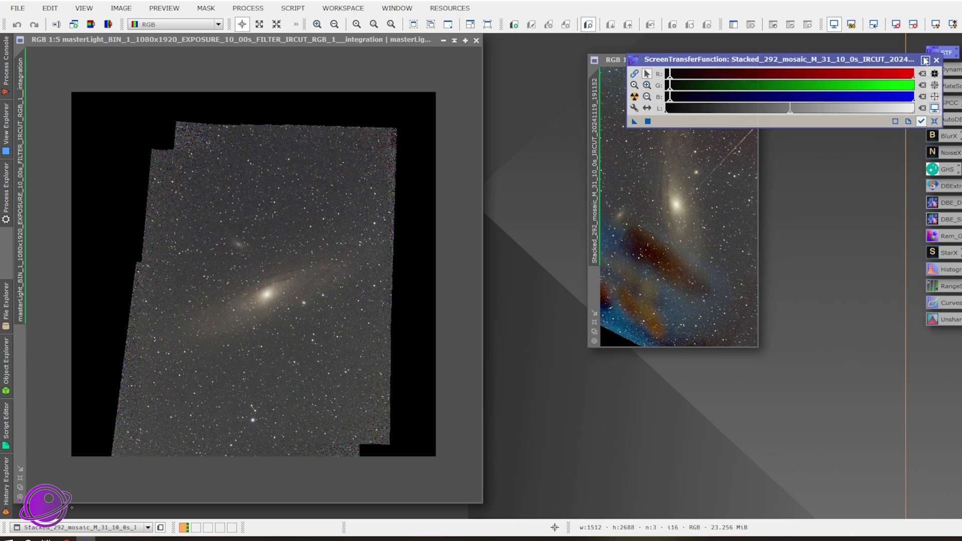
pyautogui.click(935, 61)
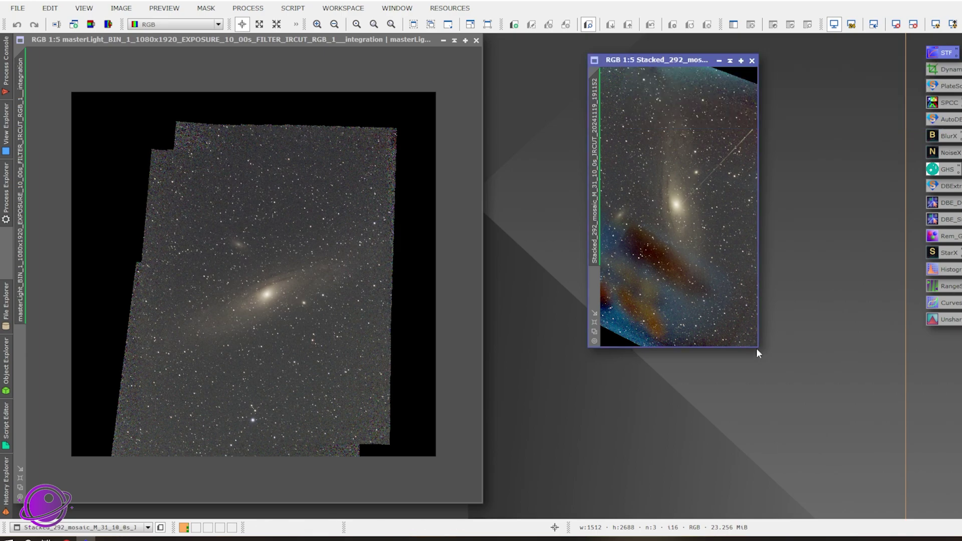
# - Enlarge the Stacked_292 mosaic window and place it beside the integrated master without covering its image
pyautogui.moveTo(757, 349); pyautogui.dragTo(848, 498)
pyautogui.moveTo(665, 60); pyautogui.dragTo(510, 62)
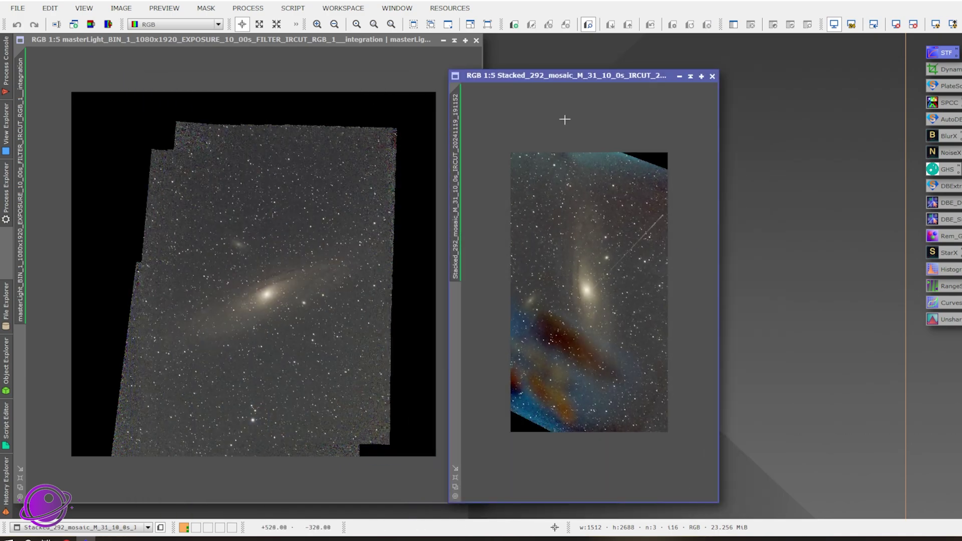
pyautogui.moveTo(578, 80); pyautogui.dragTo(645, 70)
# - Examine the integrated master's galaxy, stars and noisy outer edge on the side opposite the stepped border at up to 10:1
pyautogui.scroll(-4, 350, 318)
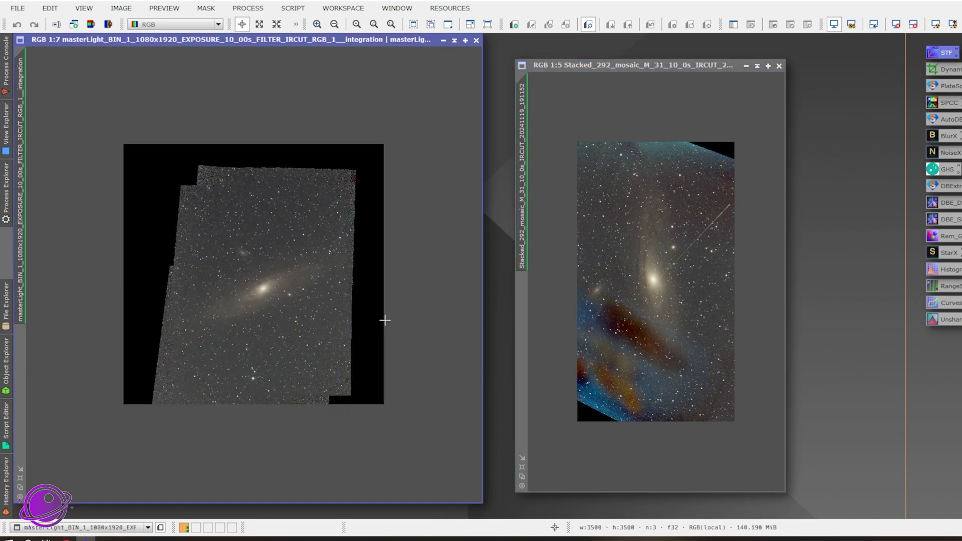
pyautogui.scroll(7, 333, 301)
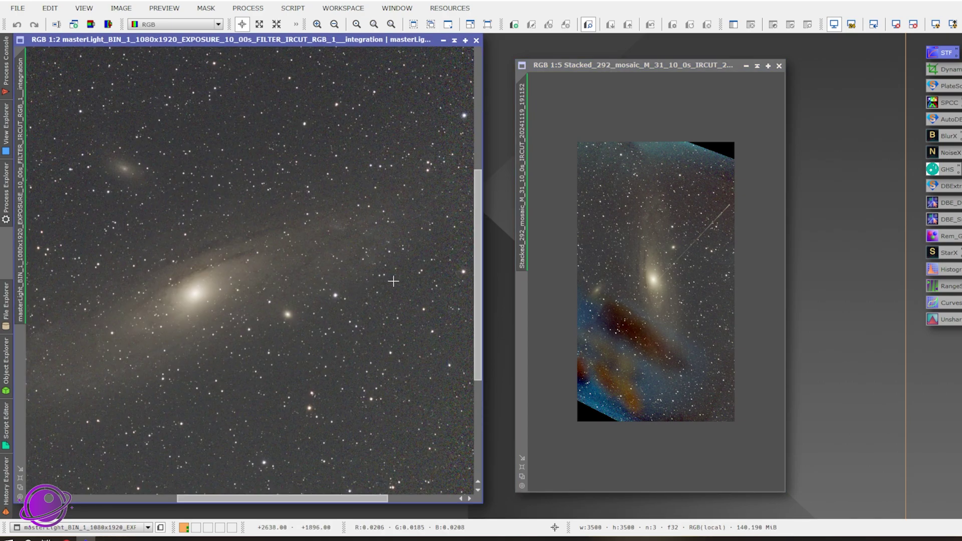
pyautogui.scroll(2, 265, 269)
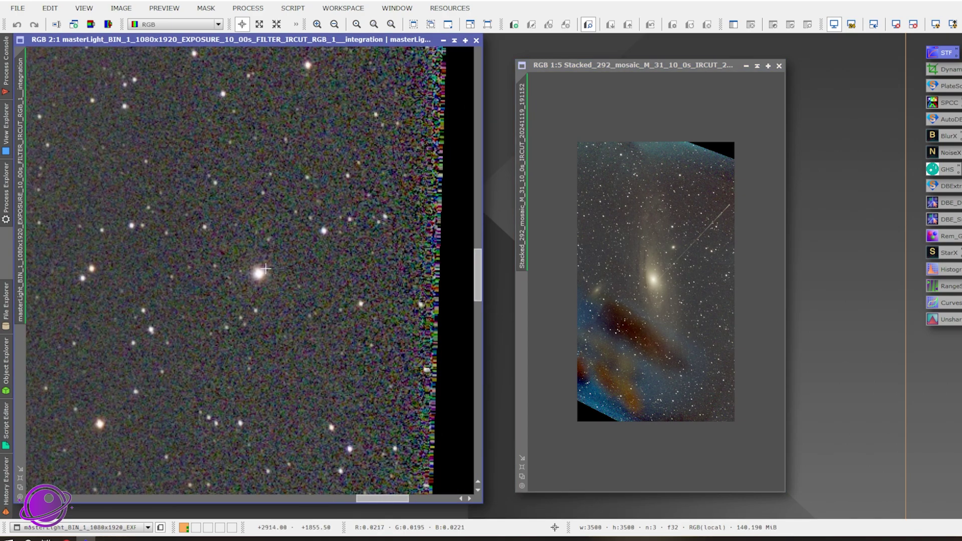
pyautogui.scroll(8, 266, 269)
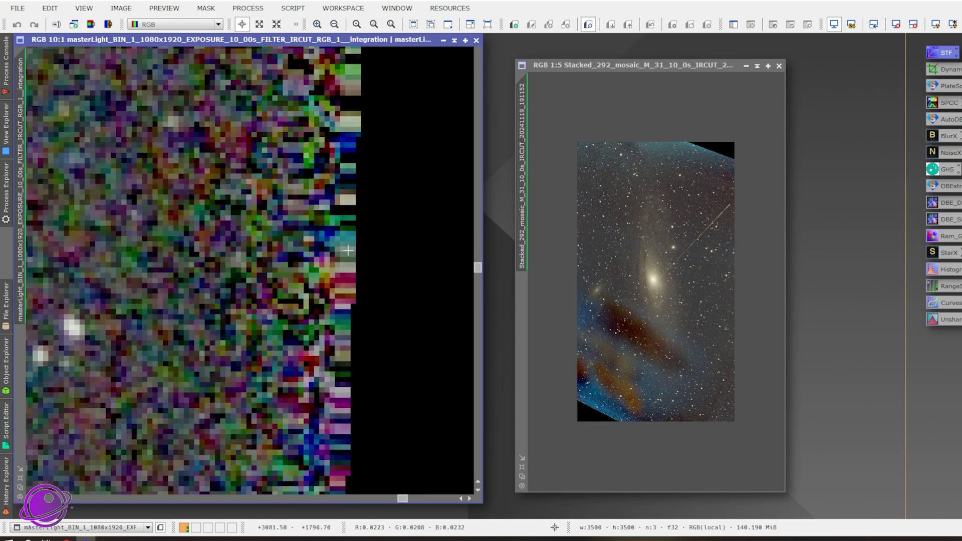
pyautogui.scroll(-4, 337, 283)
pyautogui.scroll(-3, 202, 262)
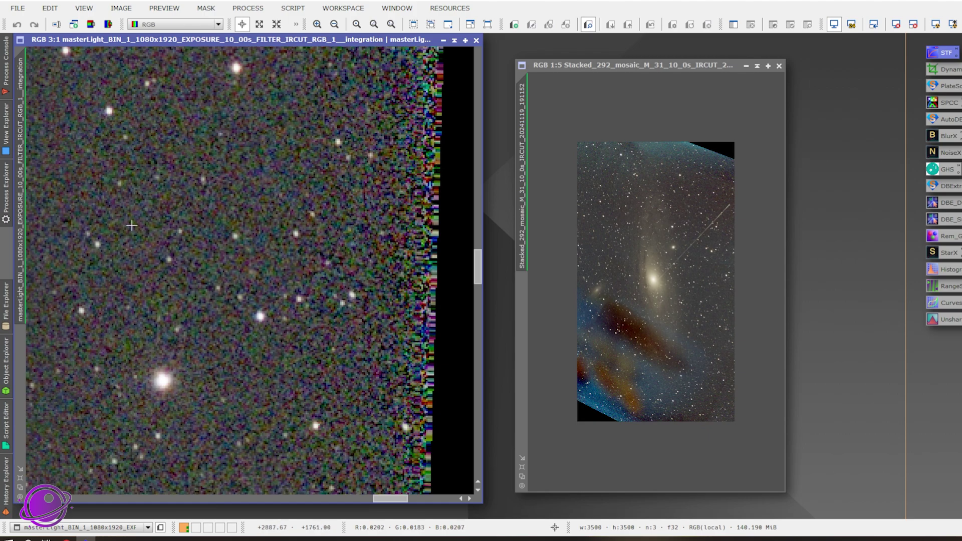
pyautogui.scroll(-4, 131, 226)
pyautogui.scroll(-3, 266, 268)
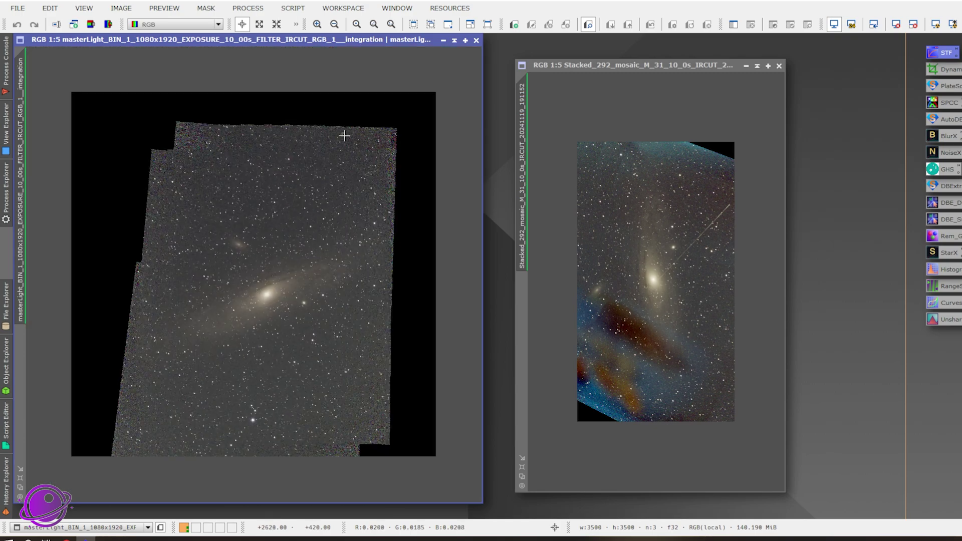
# - Examine the master's slanted, stepped edge and the noise along its border for stacking quality
pyautogui.scroll(2, 147, 381)
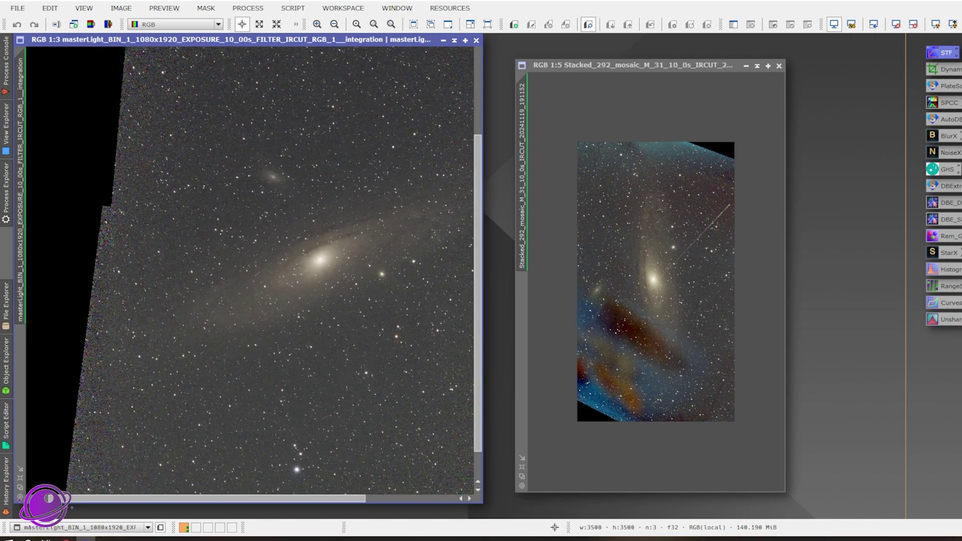
pyautogui.scroll(3, 119, 308)
pyautogui.hscroll(-3, 292, 286)
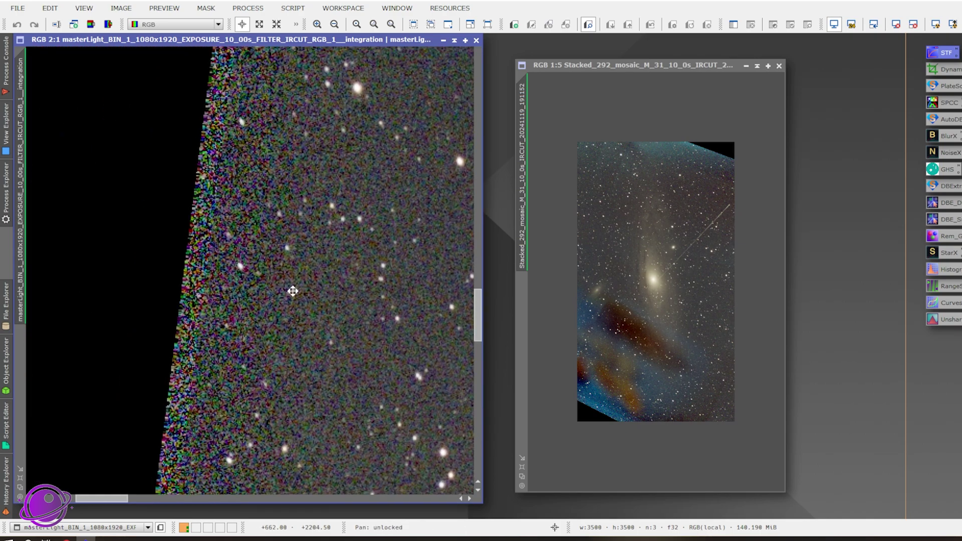
pyautogui.hscroll(2, 332, 325)
pyautogui.scroll(-2, 332, 325)
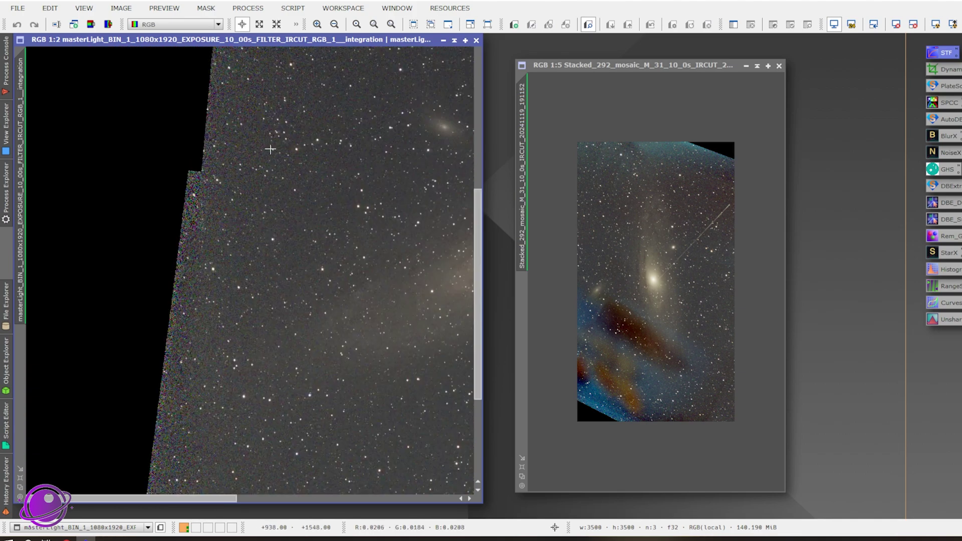
pyautogui.scroll(-2, 385, 201)
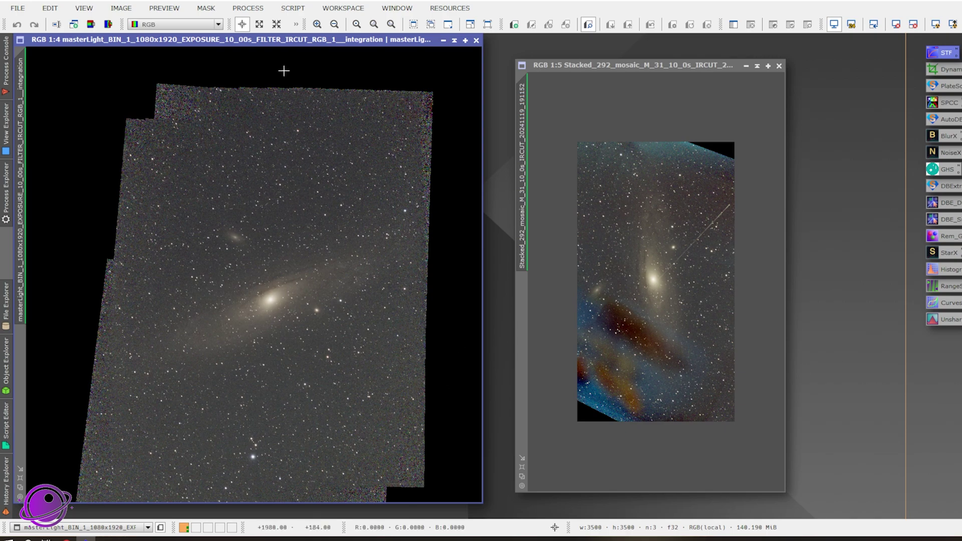
pyautogui.scroll(3, 134, 200)
pyautogui.scroll(-3, 286, 369)
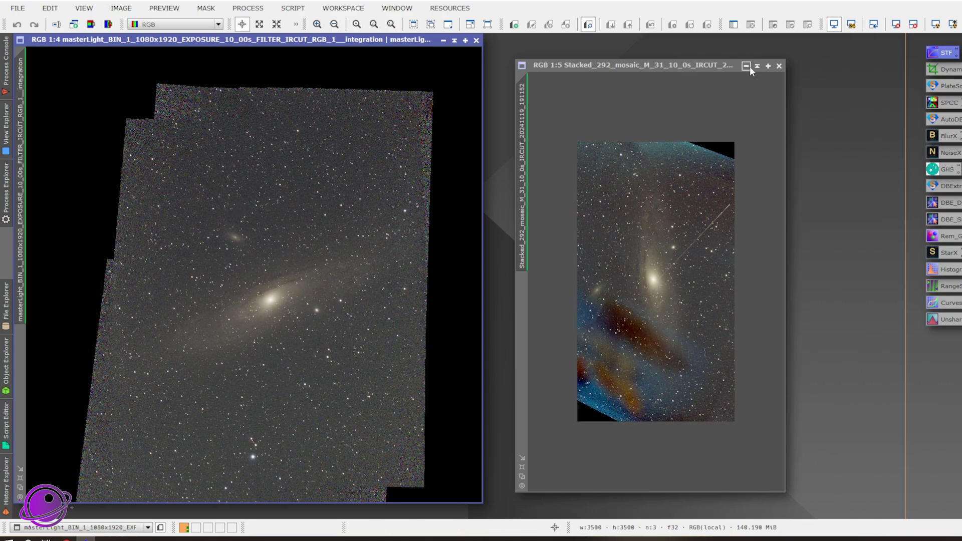
# - Start a DynamicCrop on the integrated master, pull the frame inside the ragged borders and rotate it clockwise about 10.7°
pyautogui.moveTo(945, 69); pyautogui.dragTo(255, 272)
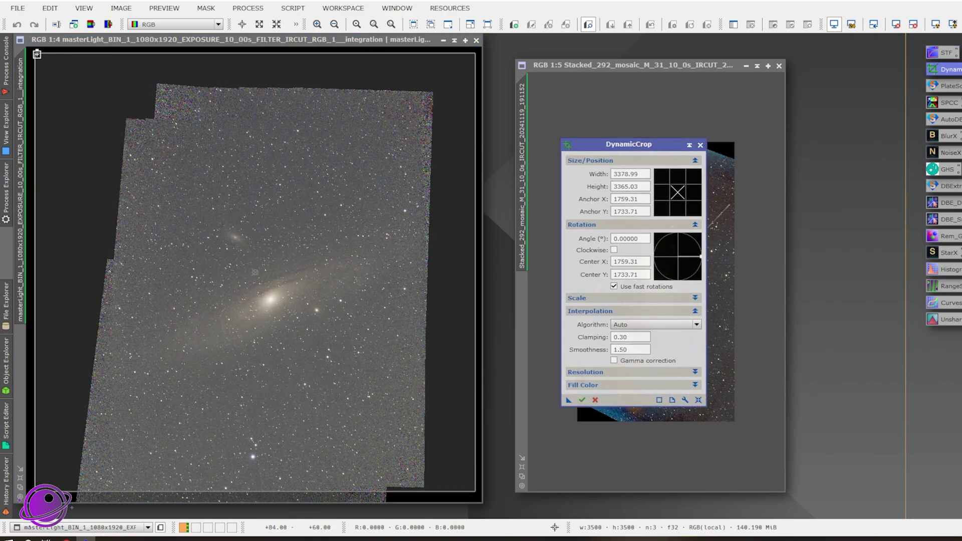
pyautogui.moveTo(34, 53); pyautogui.dragTo(159, 138)
pyautogui.moveTo(476, 208); pyautogui.dragTo(407, 216)
pyautogui.moveTo(395, 493); pyautogui.dragTo(258, 275)
pyautogui.scroll(3, 257, 275)
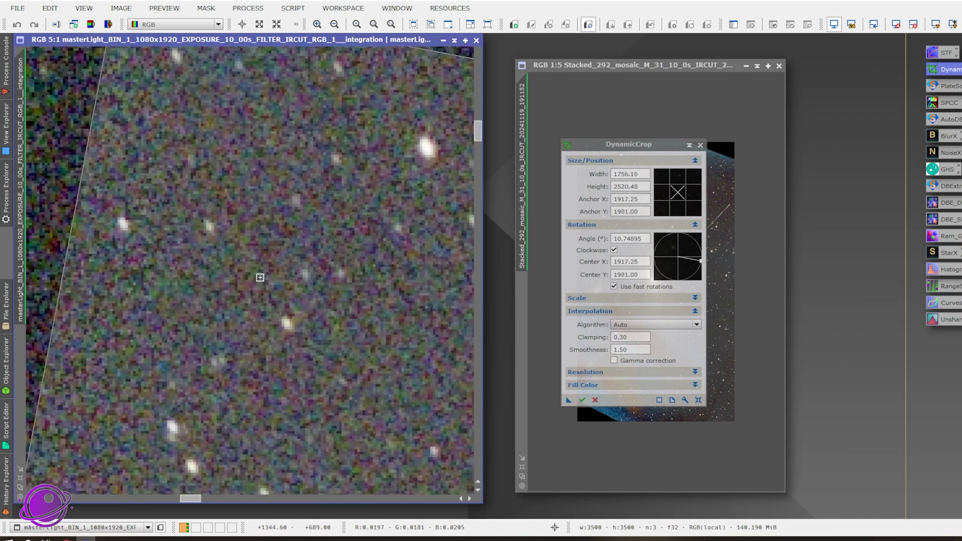
# - Shrink the rotated crop frame to about 1882 by 2042 pixels around the galaxy, apply the crop and close DynamicCrop
pyautogui.scroll(-2, 135, 322)
pyautogui.scroll(1, 425, 200)
pyautogui.scroll(-1, 426, 200)
pyautogui.scroll(-2, 351, 429)
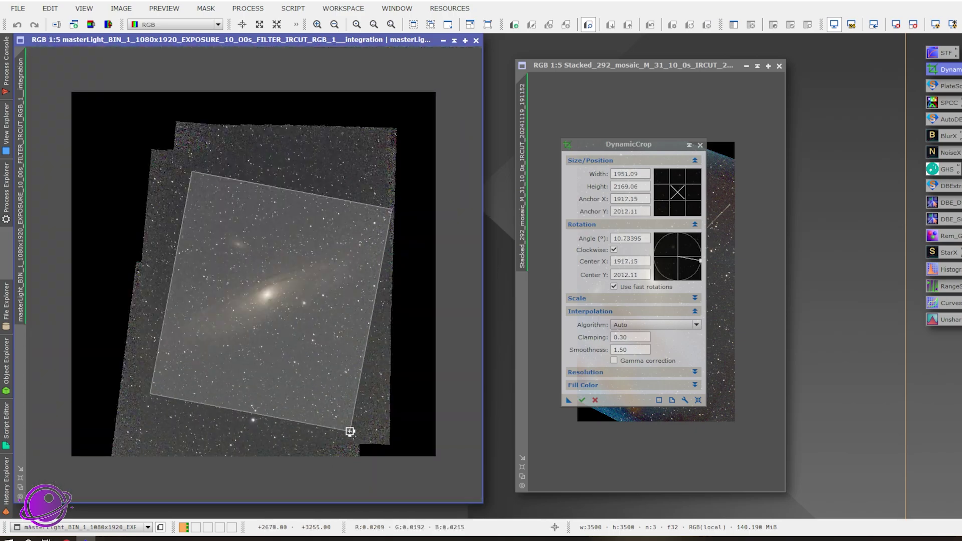
pyautogui.scroll(4, 337, 393)
pyautogui.scroll(-3, 338, 394)
pyautogui.moveTo(337, 393); pyautogui.dragTo(226, 444)
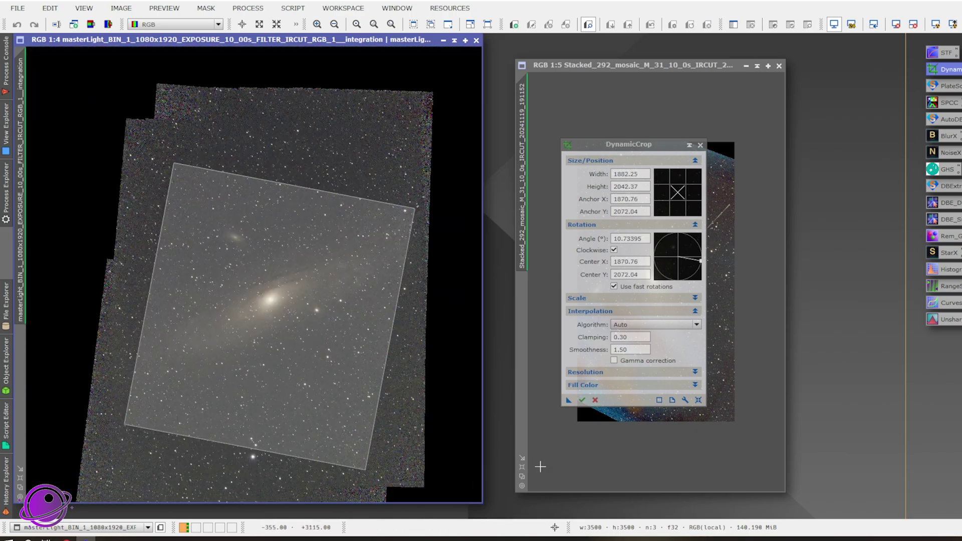
pyautogui.click(581, 401)
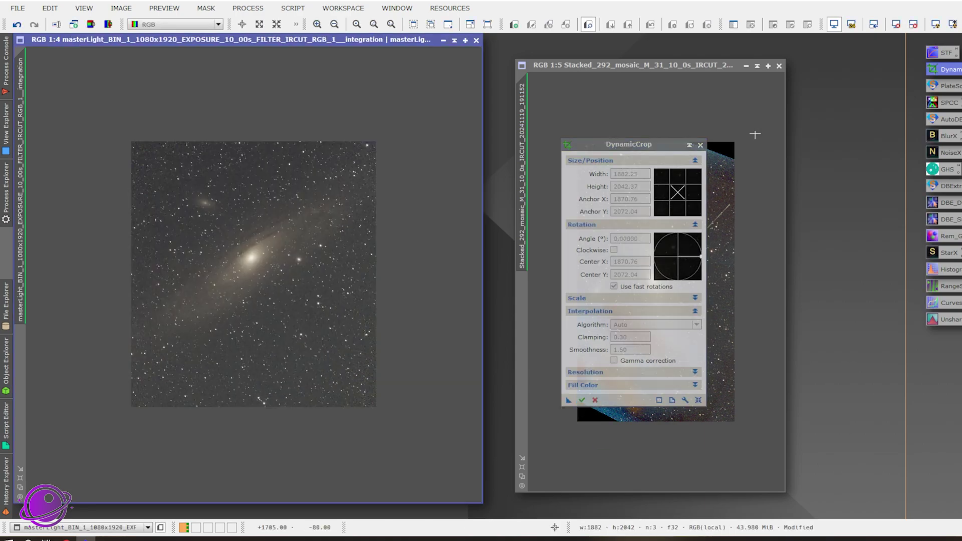
pyautogui.click(700, 144)
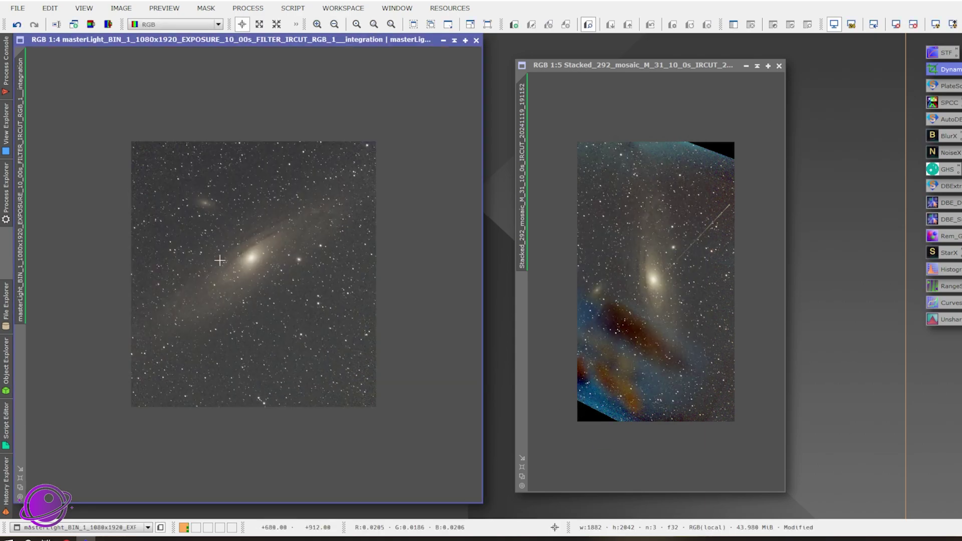
# - Register the Stacked_292 mosaic with StarAlignment, using the cropped integrated master as the reference image
pyautogui.scroll(4, 210, 218)
pyautogui.moveTo(447, 369); pyautogui.dragTo(265, 416)
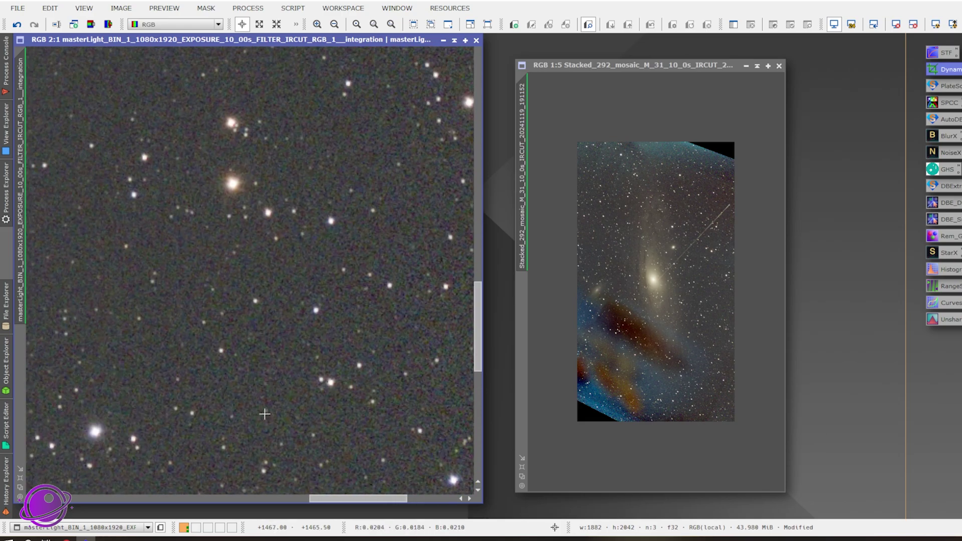
pyautogui.scroll(-3, 249, 344)
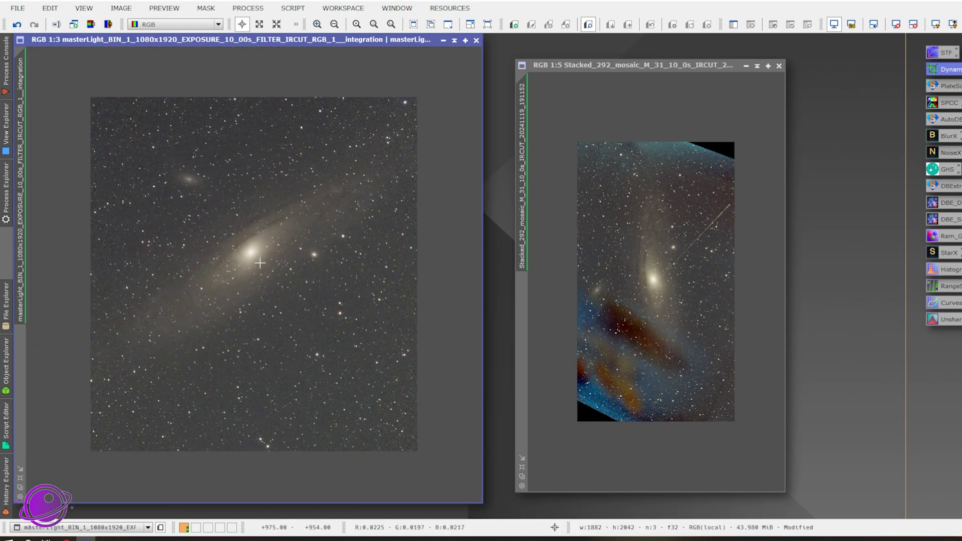
pyautogui.moveTo(647, 65); pyautogui.dragTo(632, 39)
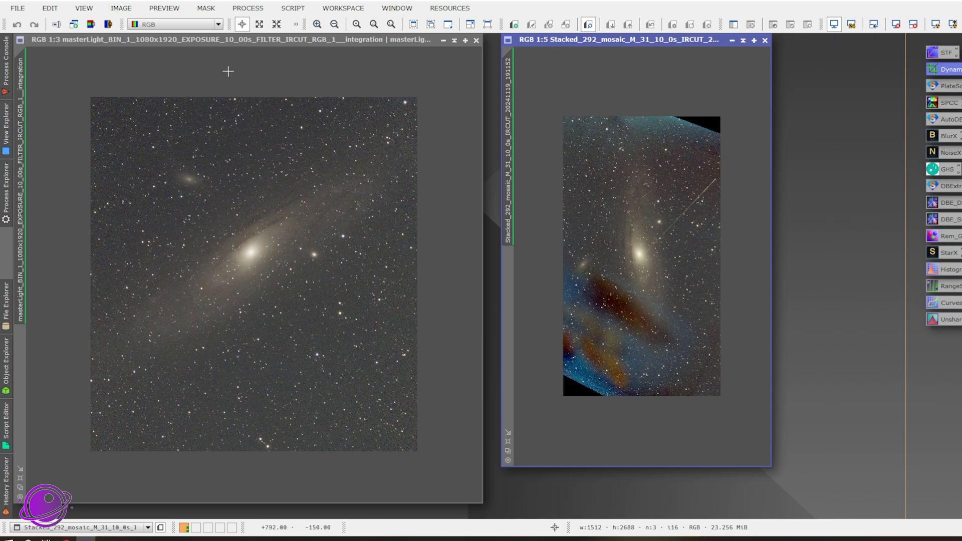
pyautogui.click(260, 10)
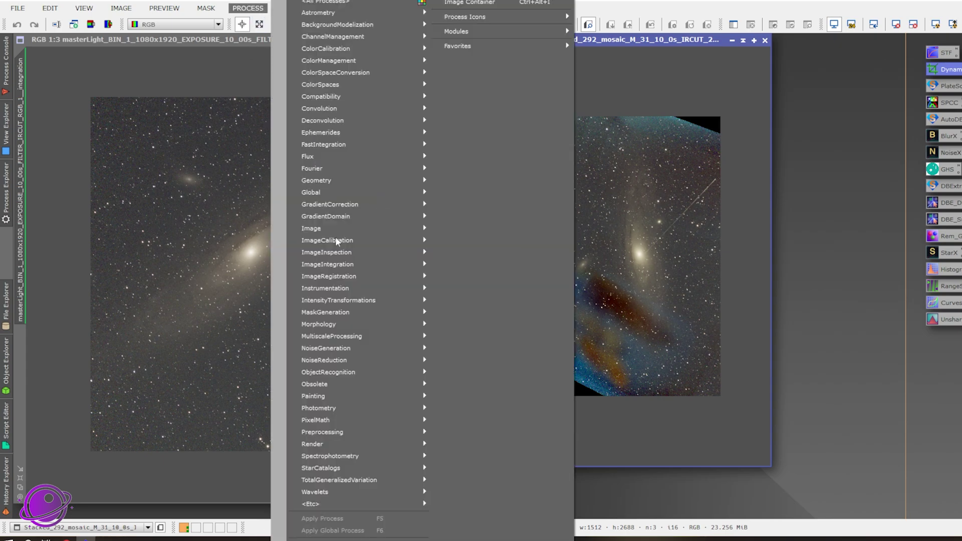
pyautogui.moveTo(334, 276)
pyautogui.click(467, 304)
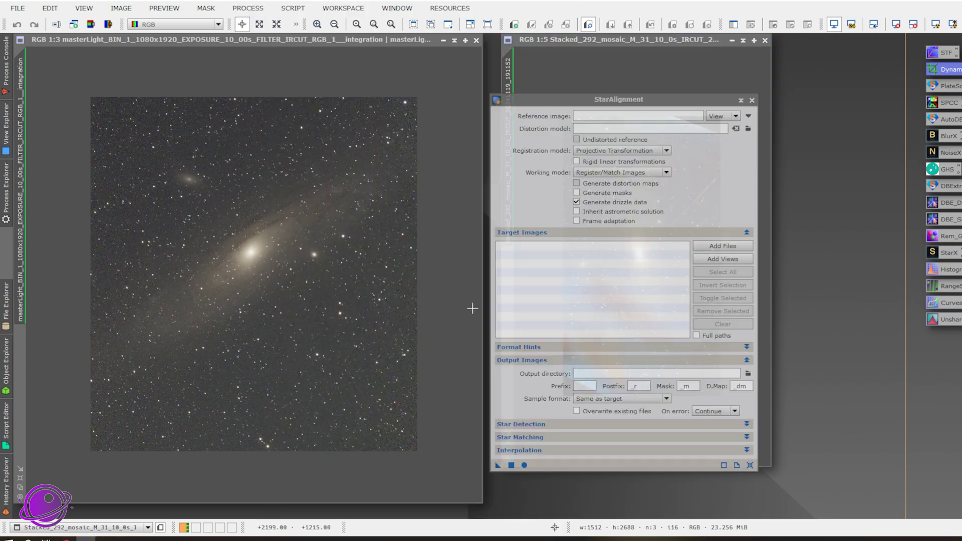
pyautogui.moveTo(483, 133); pyautogui.dragTo(616, 116)
pyautogui.moveTo(507, 73); pyautogui.dragTo(573, 267)
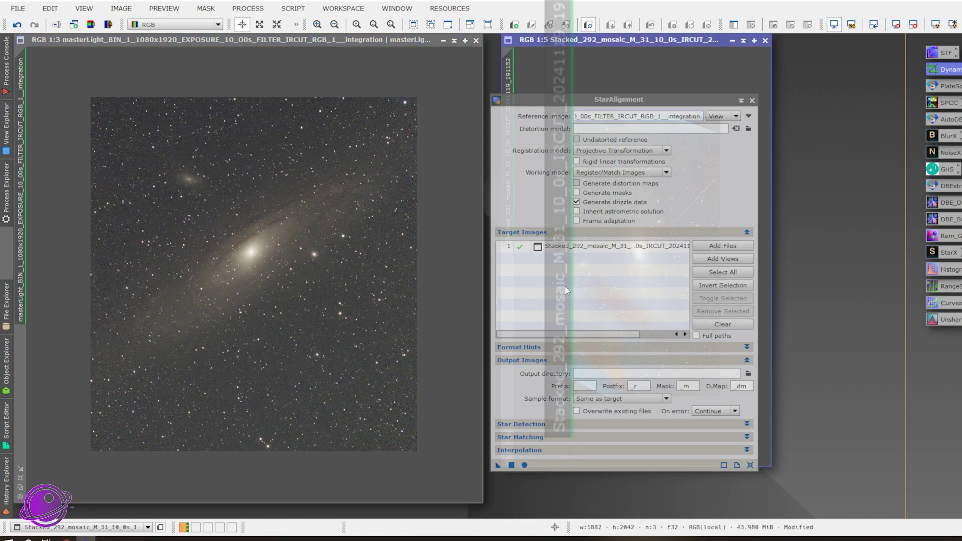
pyautogui.click(524, 465)
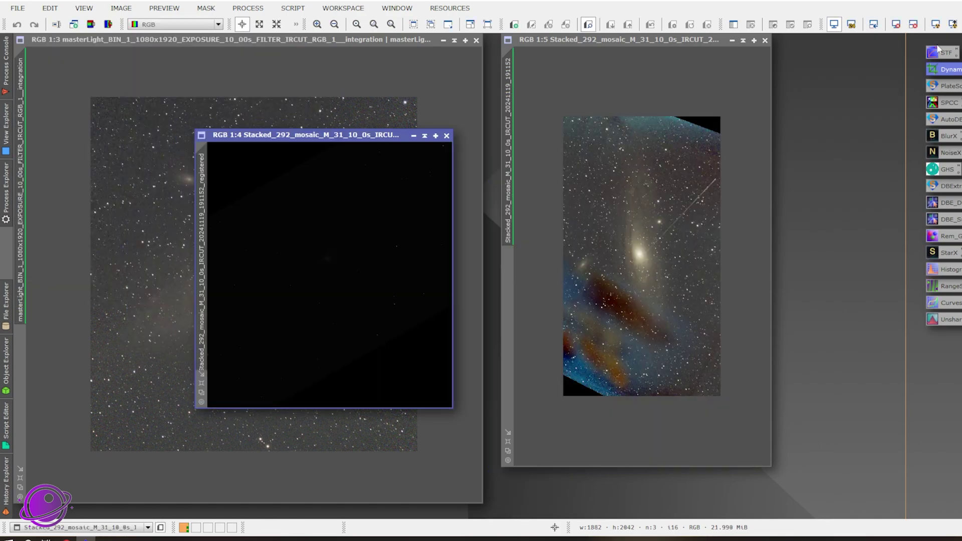
# - Screen-stretch the registered Stacked_292 mosaic, fit its window to the image at 1:4 and move it away from the master
pyautogui.doubleClick(332, 135)
pyautogui.rightClick(239, 239)
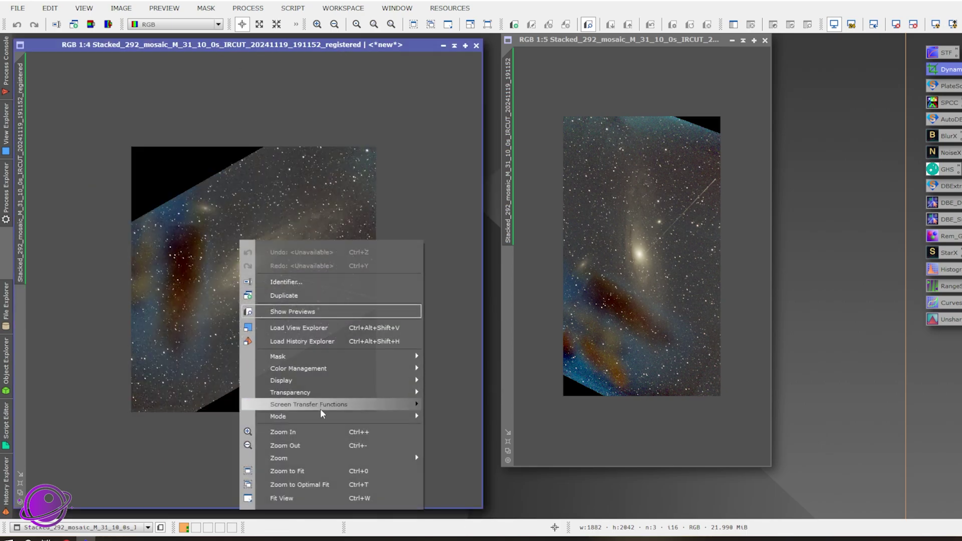
pyautogui.click(322, 485)
pyautogui.doubleClick(218, 44)
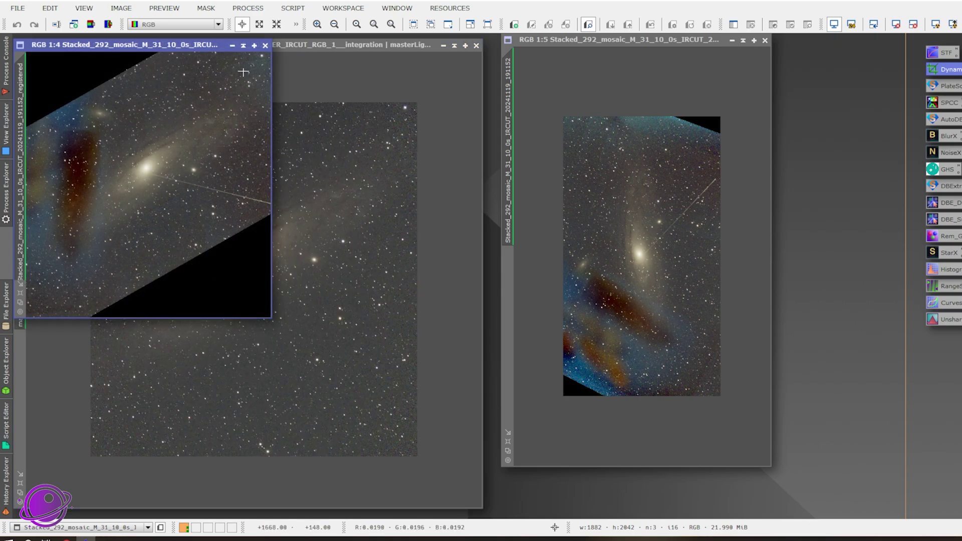
pyautogui.moveTo(219, 48); pyautogui.dragTo(401, 195)
# - Fit the cropped master's window to its image at 1:4 and lay it exactly over the registered mosaic
pyautogui.rightClick(284, 47)
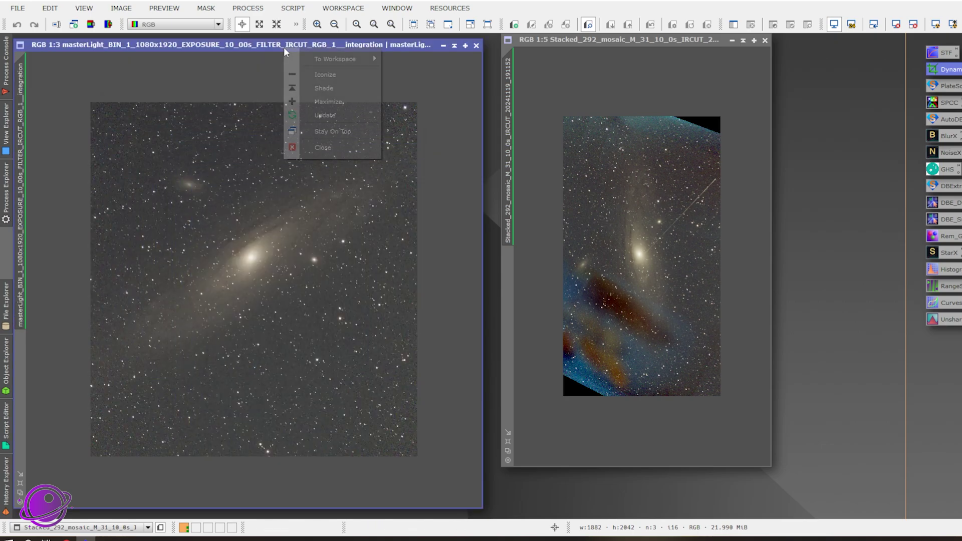
pyautogui.click(212, 133)
pyautogui.rightClick(213, 133)
pyautogui.click(302, 375)
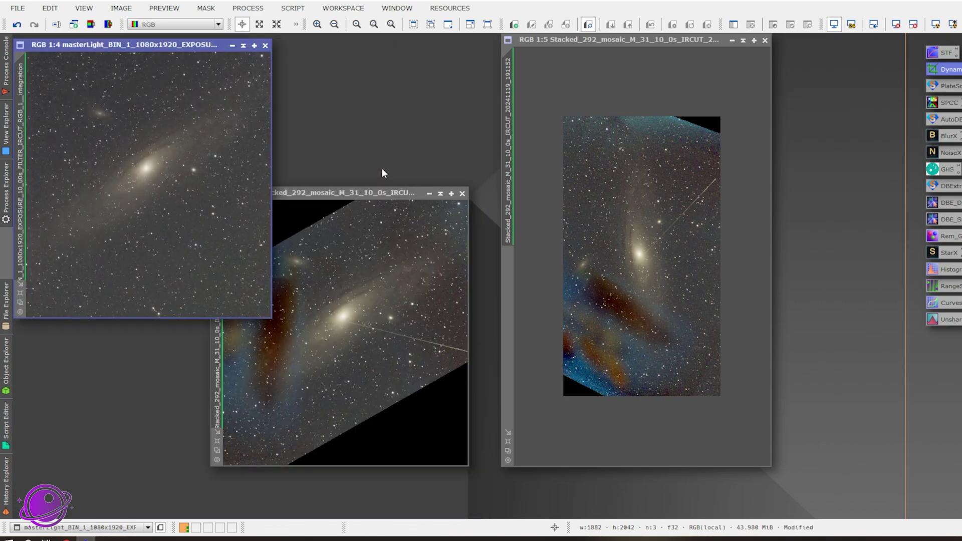
pyautogui.moveTo(199, 48); pyautogui.dragTo(396, 199)
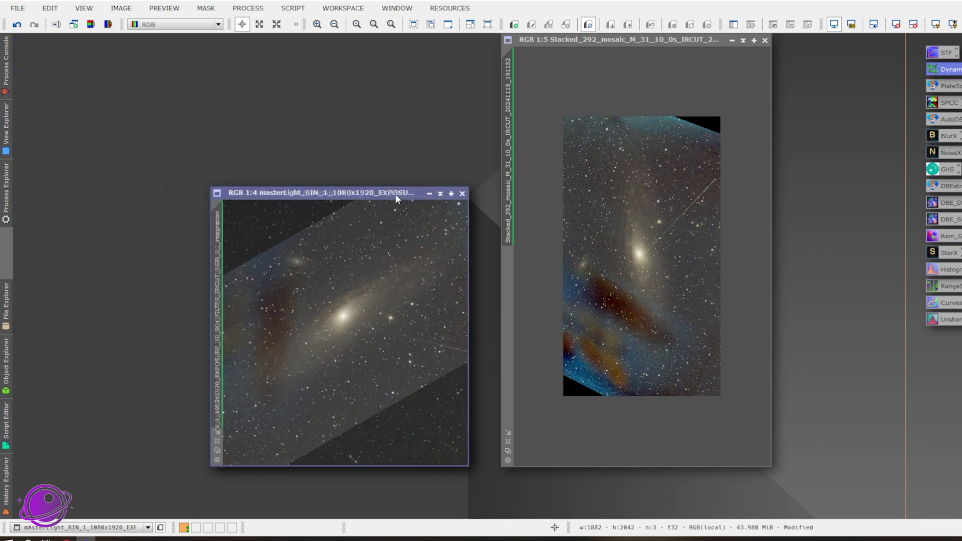
# - Alternate between the overlaid master and registered Seestar mosaic to compare framing, gradients and satellite trails
pyautogui.hotkey('ctrl', 'Tab')
pyautogui.hotkey('ctrl', 'Tab')
pyautogui.moveTo(393, 195)
pyautogui.mouseDown()
pyautogui.moveTo(383, 214)
pyautogui.moveTo(395, 192)
pyautogui.mouseUp()
pyautogui.hotkey('ctrl', 'Tab')
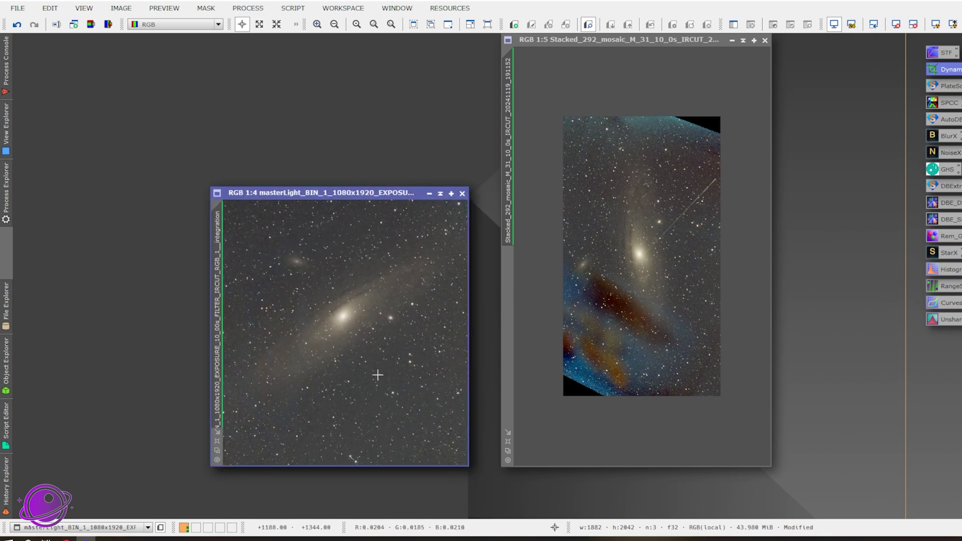
pyautogui.hotkey('ctrl', 'z')
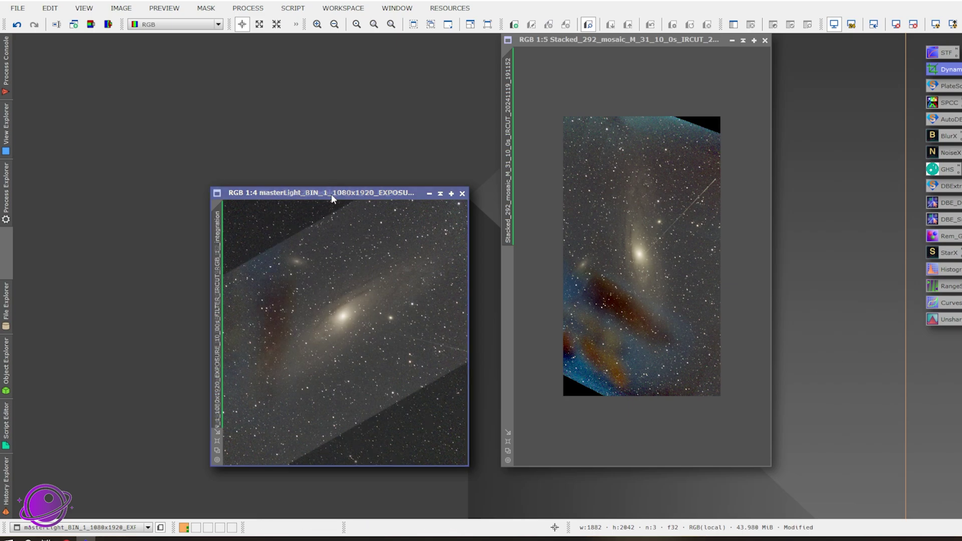
pyautogui.moveTo(332, 194); pyautogui.dragTo(222, 154)
pyautogui.click(393, 201)
pyautogui.moveTo(309, 193); pyautogui.dragTo(173, 154)
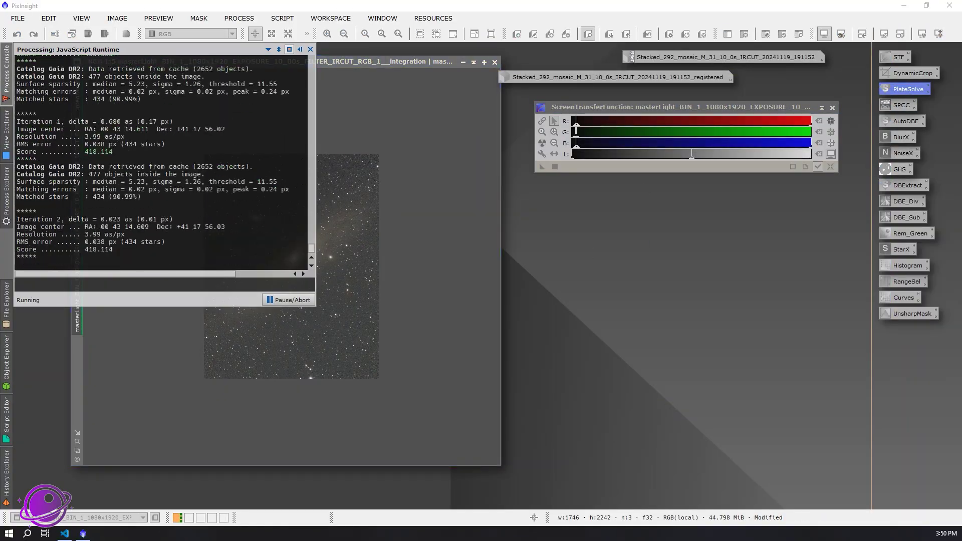
# - Remove the gradient from the bigger M 31 crop with AutoDBE and process the ADBE image with NoiseX and StarX
pyautogui.moveTo(902, 120); pyautogui.dragTo(357, 200)
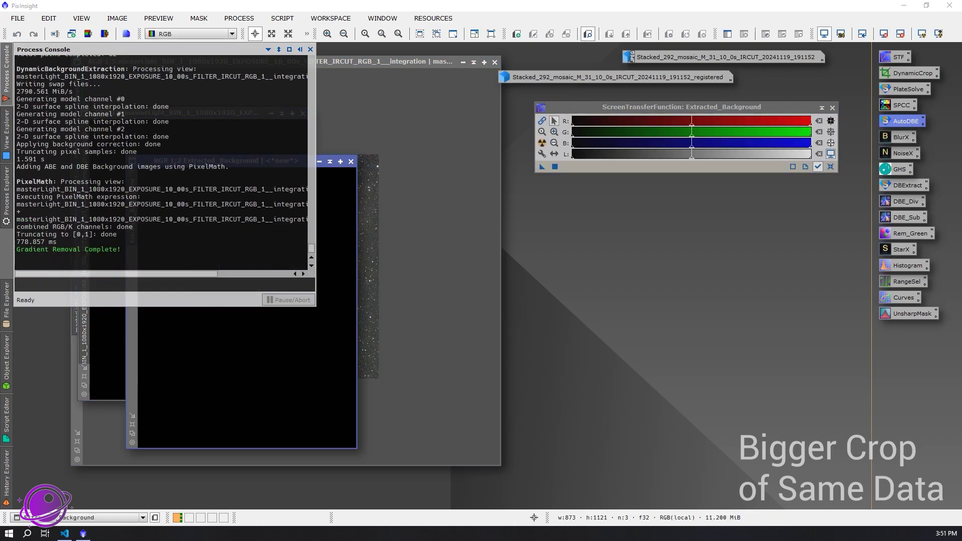
pyautogui.moveTo(432, 275); pyautogui.dragTo(382, 249)
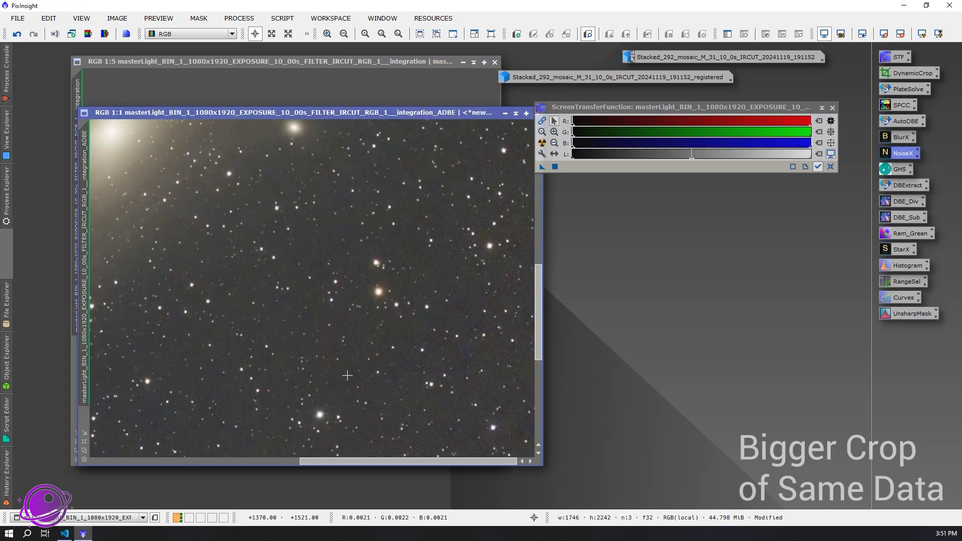
pyautogui.moveTo(901, 249); pyautogui.dragTo(548, 217)
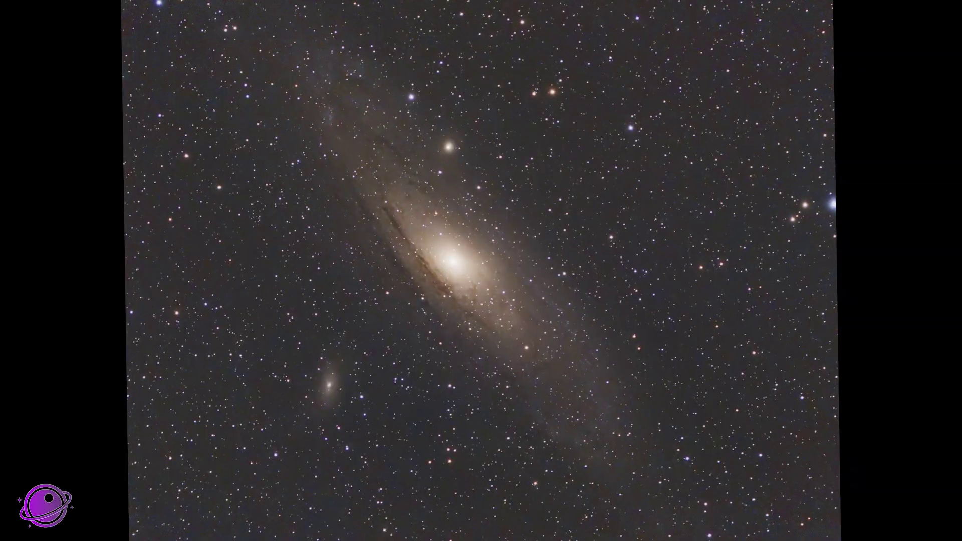